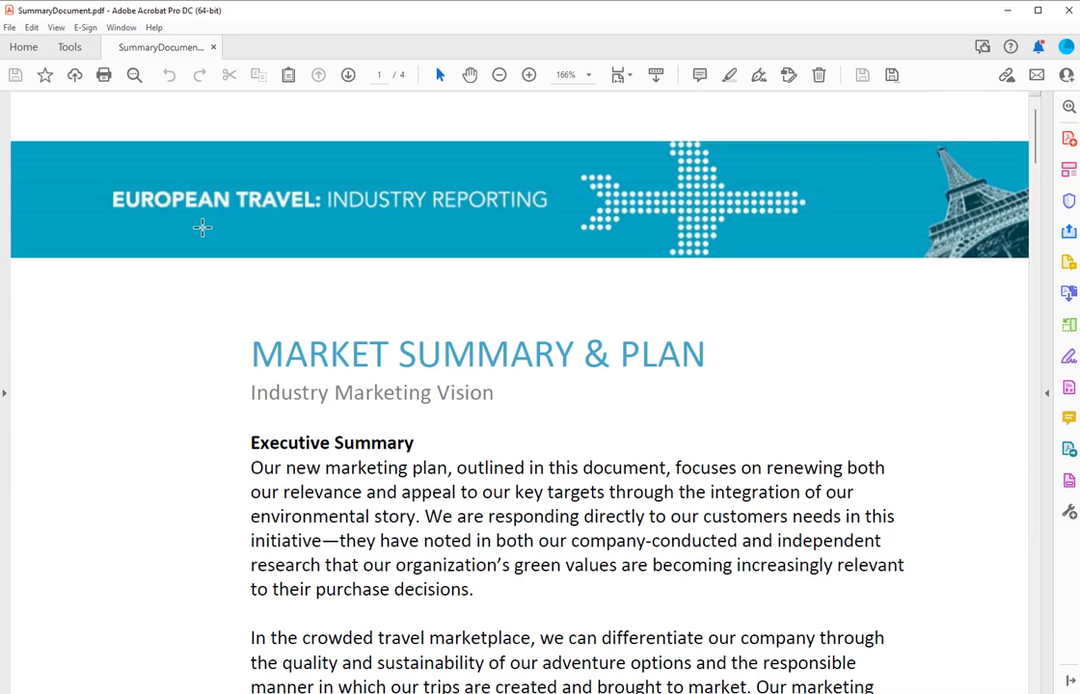
Toggle the navigation pane on, off and on again so the page thumbnails are displayed
{"action": "key", "text": "F4"}
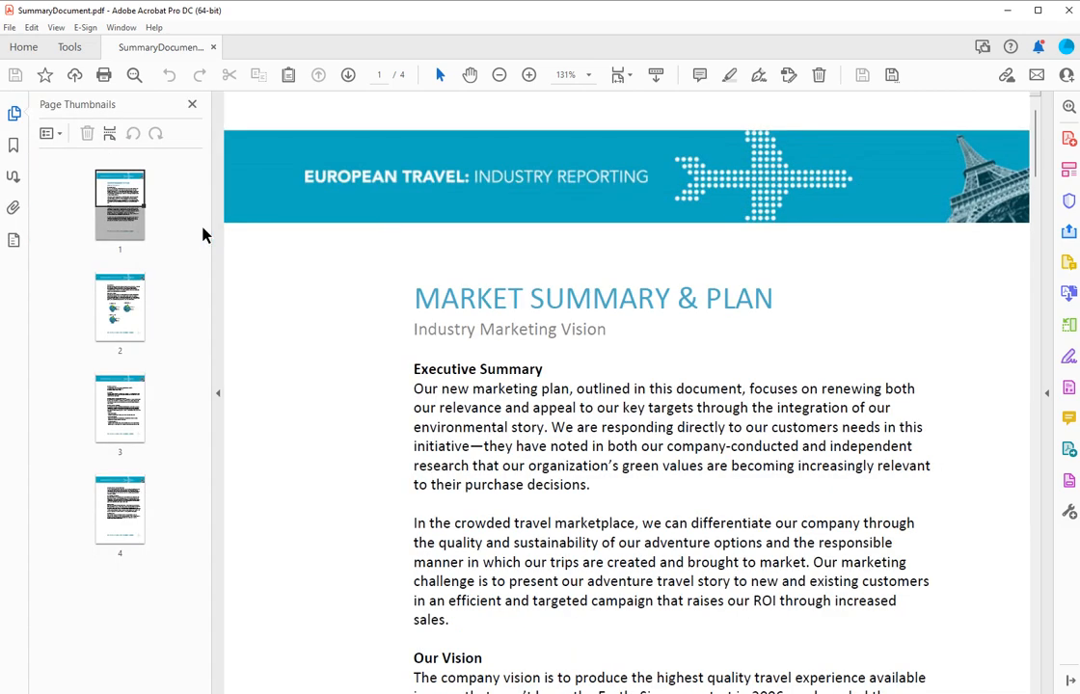
{"action": "key", "text": "F4"}
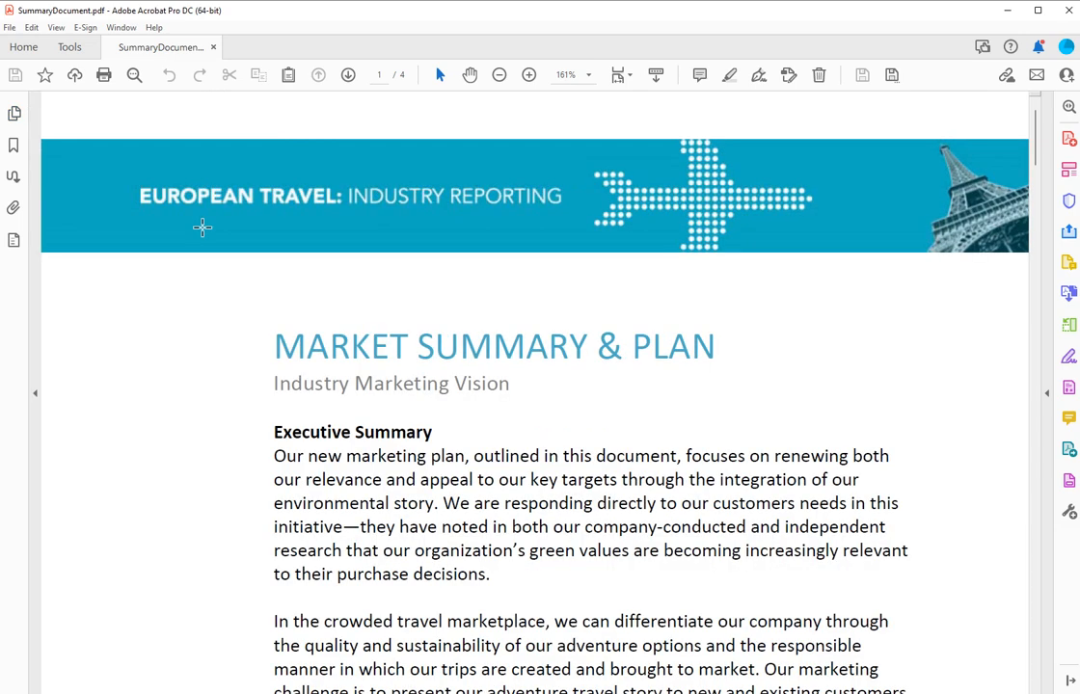
{"action": "key", "text": "F4"}
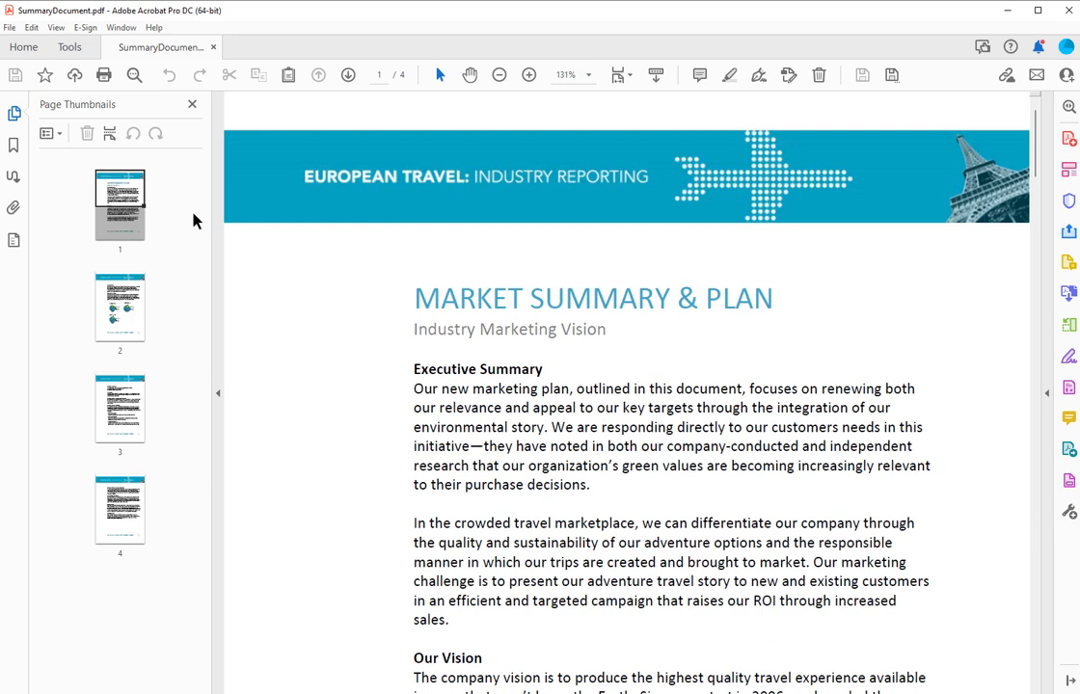
Hide the navigation pane with the Hide Navigation Pane command and bring it back
{"action": "left_click", "coordinate": [56, 27]}
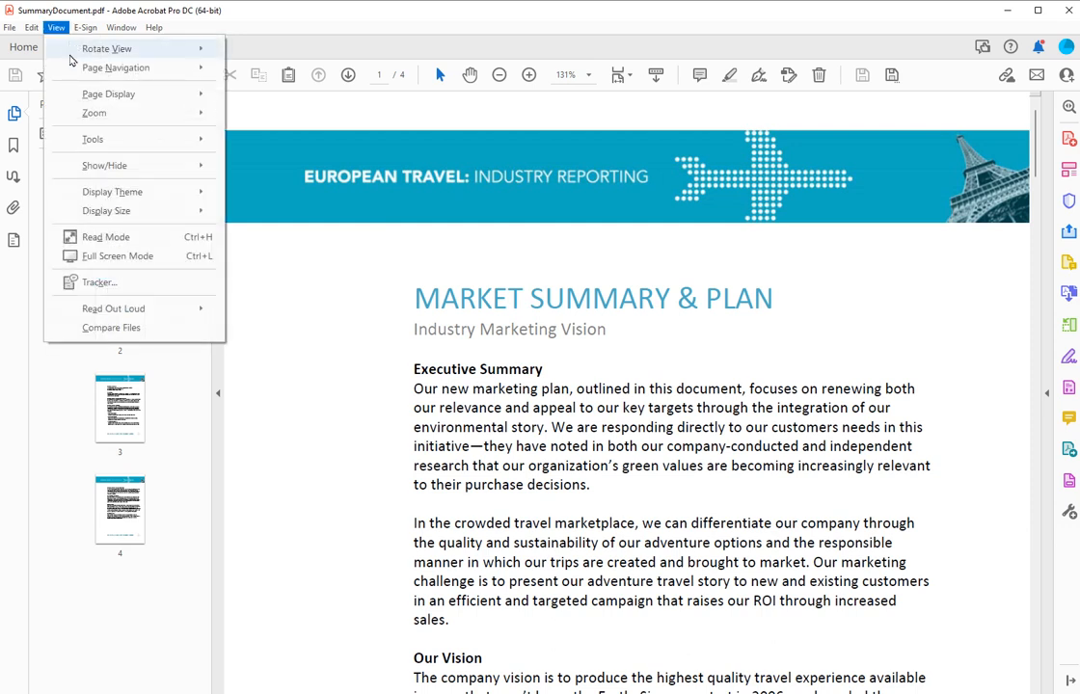
{"action": "mouse_move", "coordinate": [97, 166]}
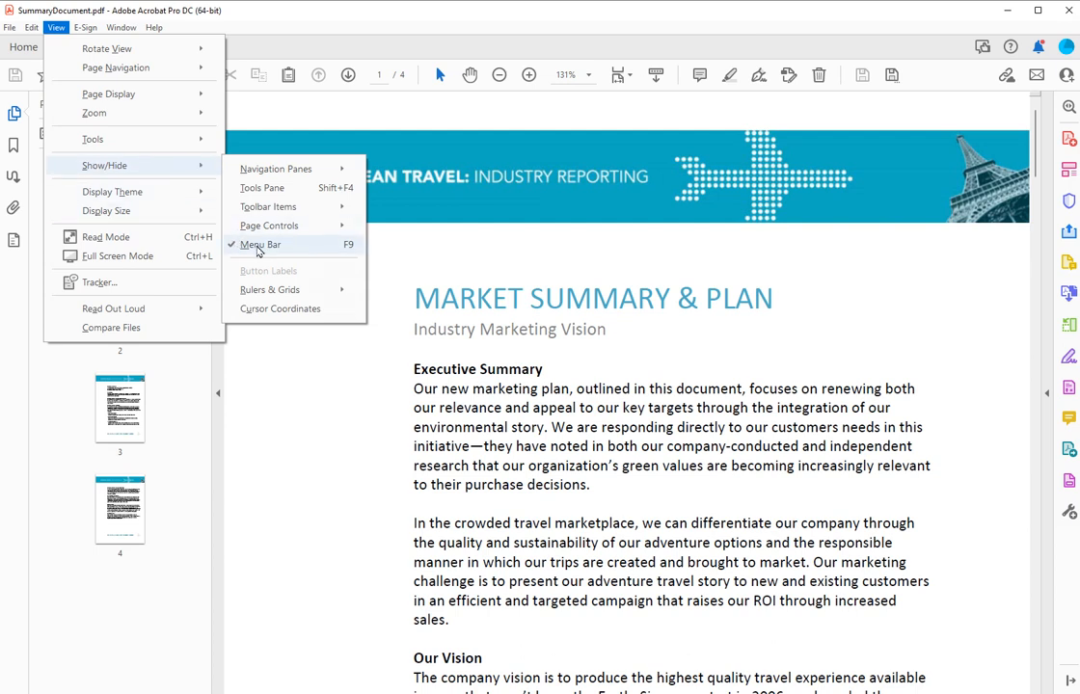
{"action": "mouse_move", "coordinate": [269, 233]}
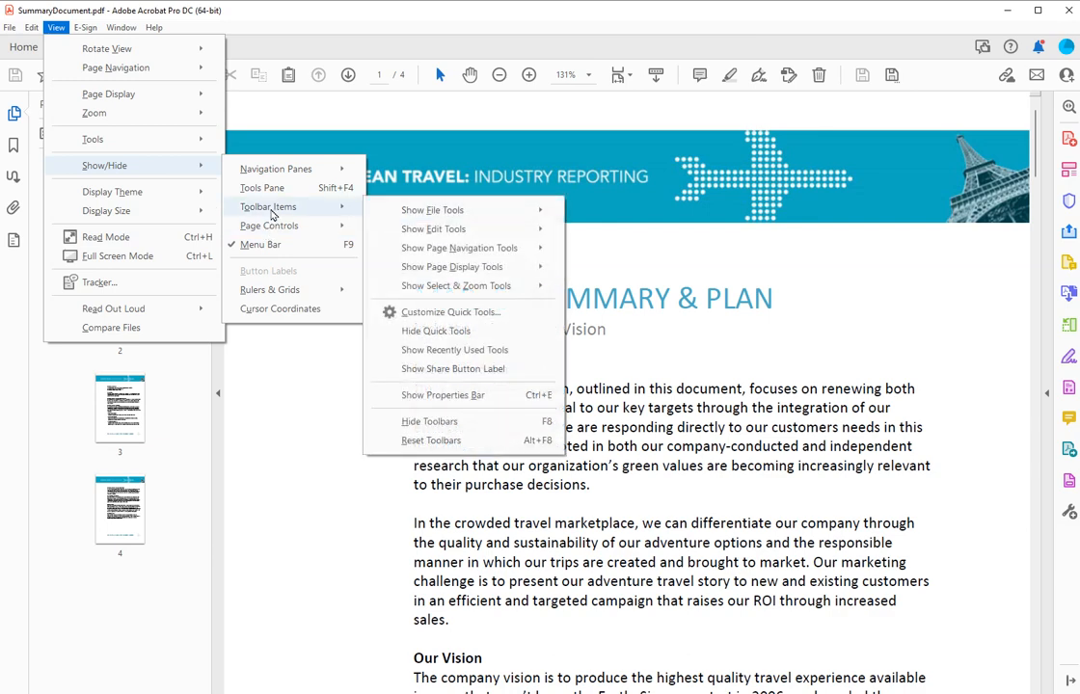
{"action": "mouse_move", "coordinate": [421, 233]}
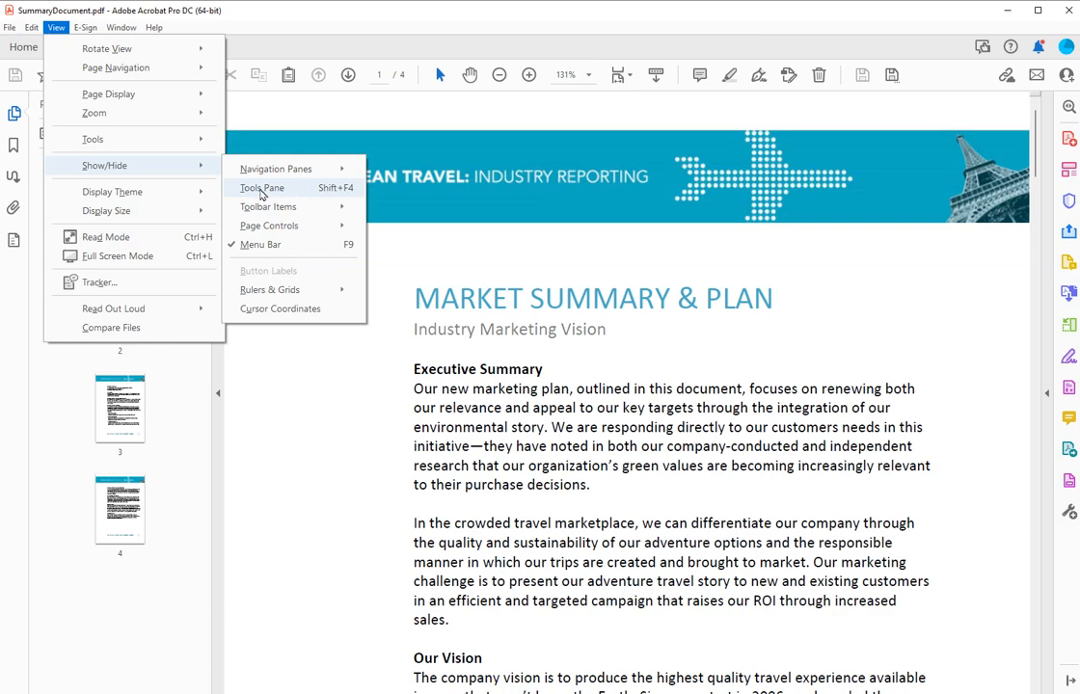
{"action": "mouse_move", "coordinate": [285, 174]}
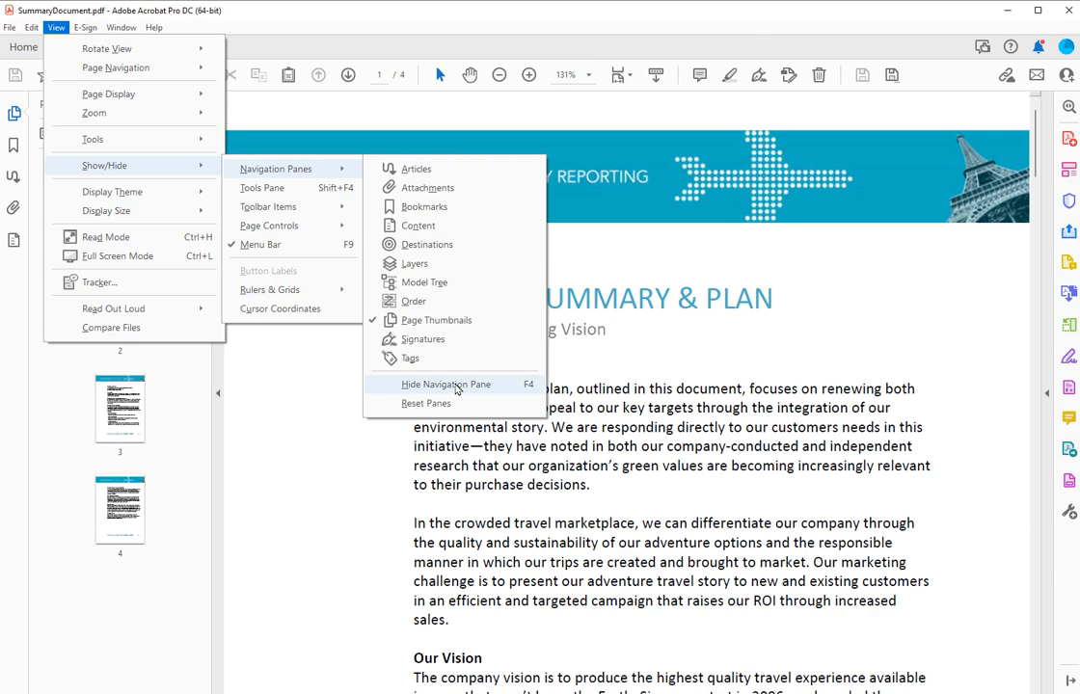
{"action": "left_click", "coordinate": [457, 386]}
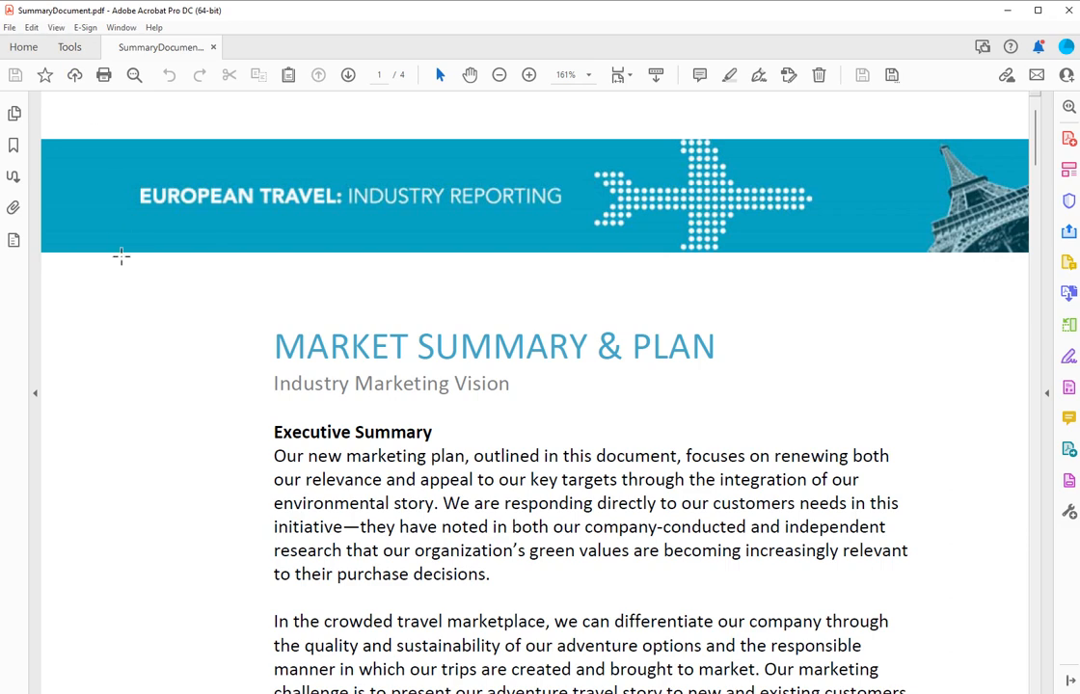
{"action": "key", "text": "F4"}
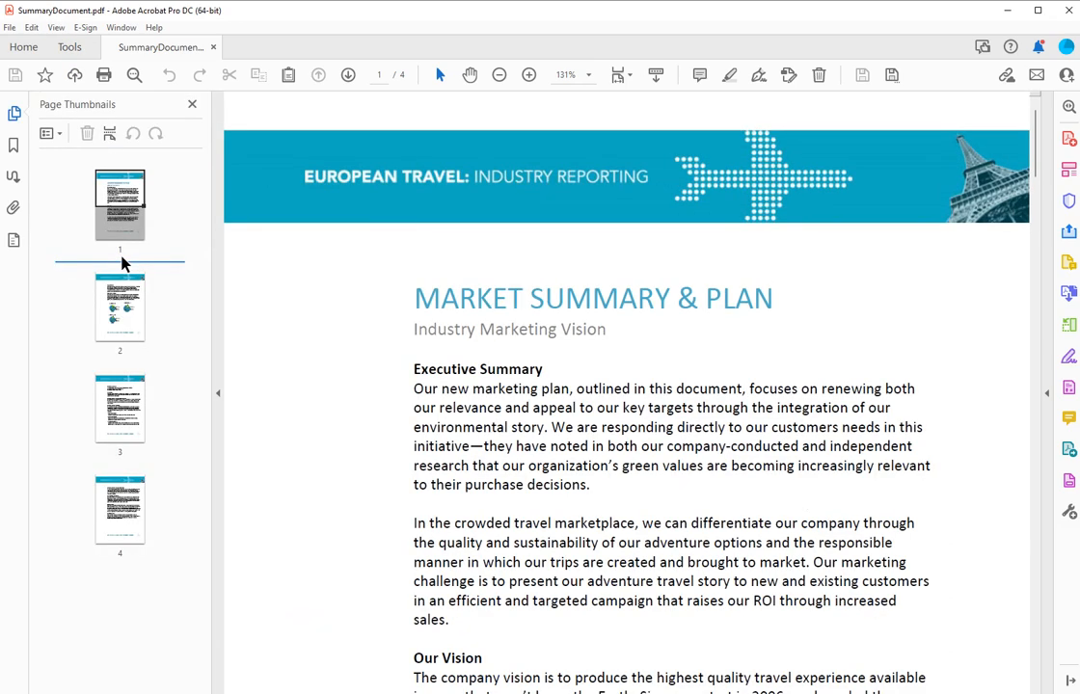
Widen the Page Thumbnails pane to two columns and narrow it back to a single column of thumbnails
{"action": "left_click_drag", "start_coordinate": [122, 263], "coordinate": [326, 241]}
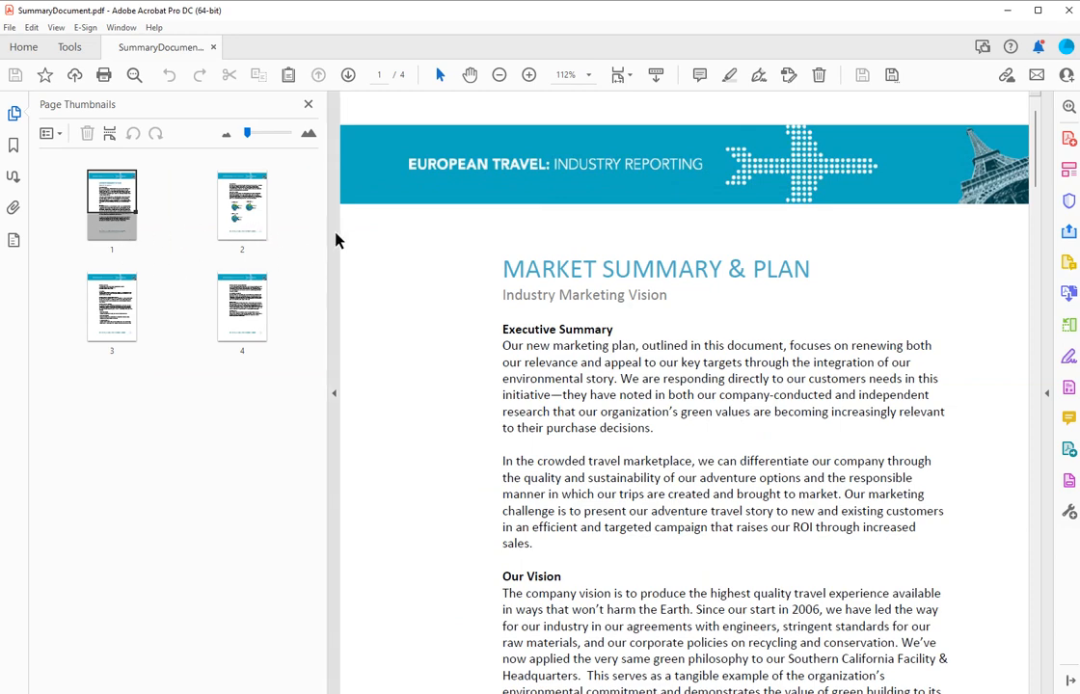
{"action": "left_click_drag", "start_coordinate": [300, 235], "coordinate": [185, 241]}
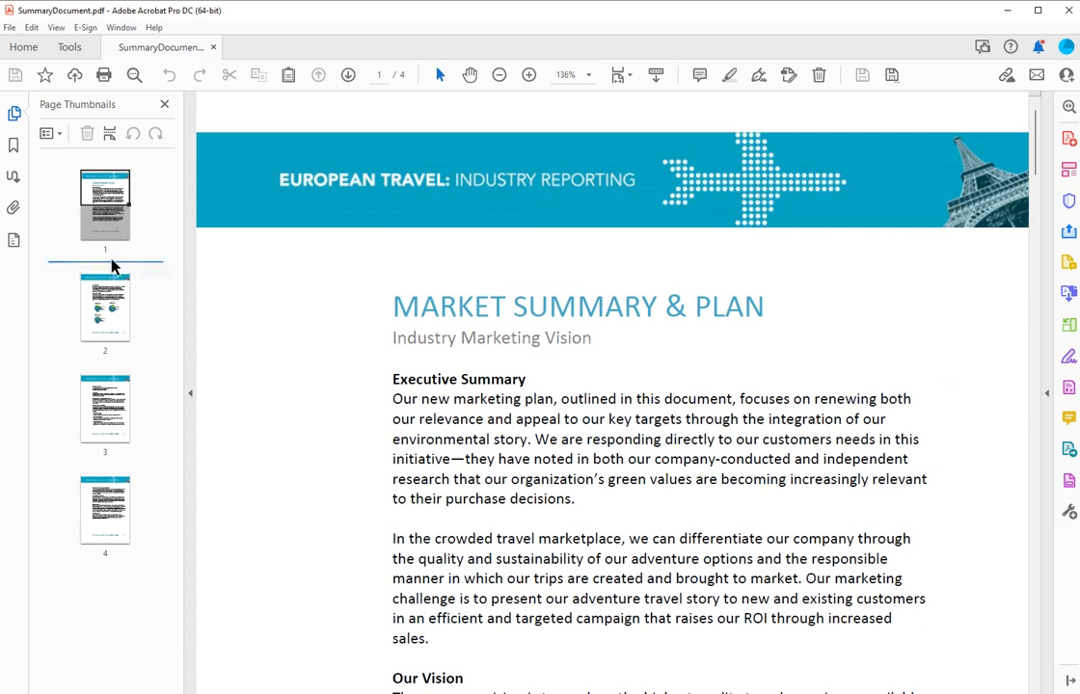
Browse pages 2, 3 and 4 through their thumbnails and return to page 1
{"action": "left_click", "coordinate": [113, 292]}
{"action": "left_click", "coordinate": [116, 434]}
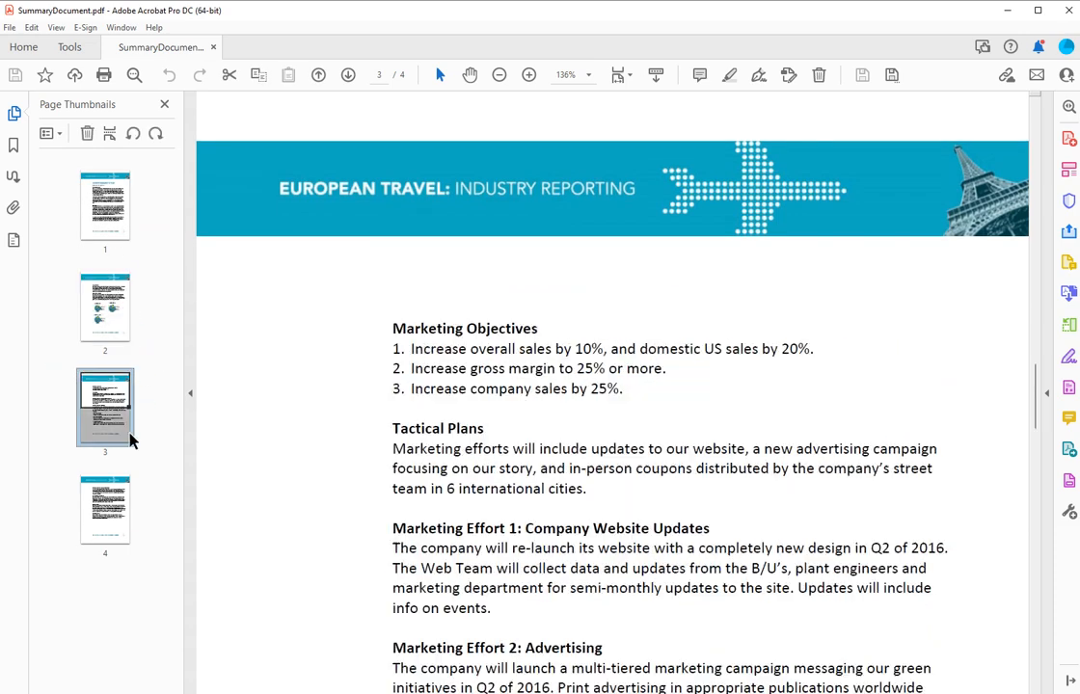
{"action": "left_click", "coordinate": [102, 520]}
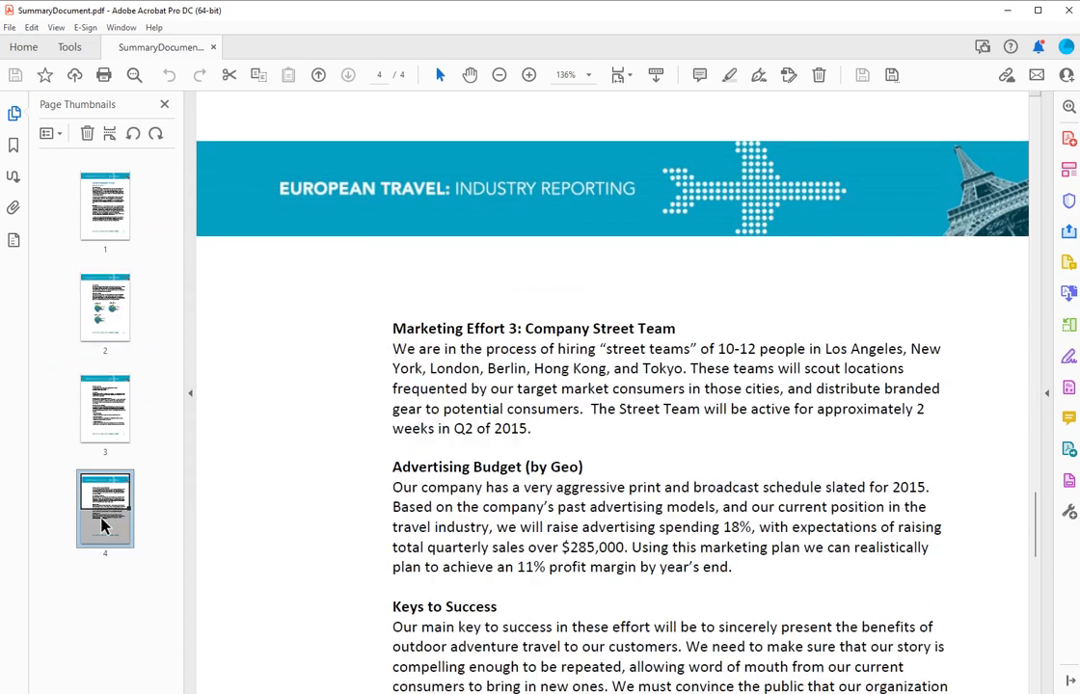
{"action": "left_click", "coordinate": [104, 403]}
{"action": "left_click", "coordinate": [114, 290]}
{"action": "left_click", "coordinate": [118, 217]}
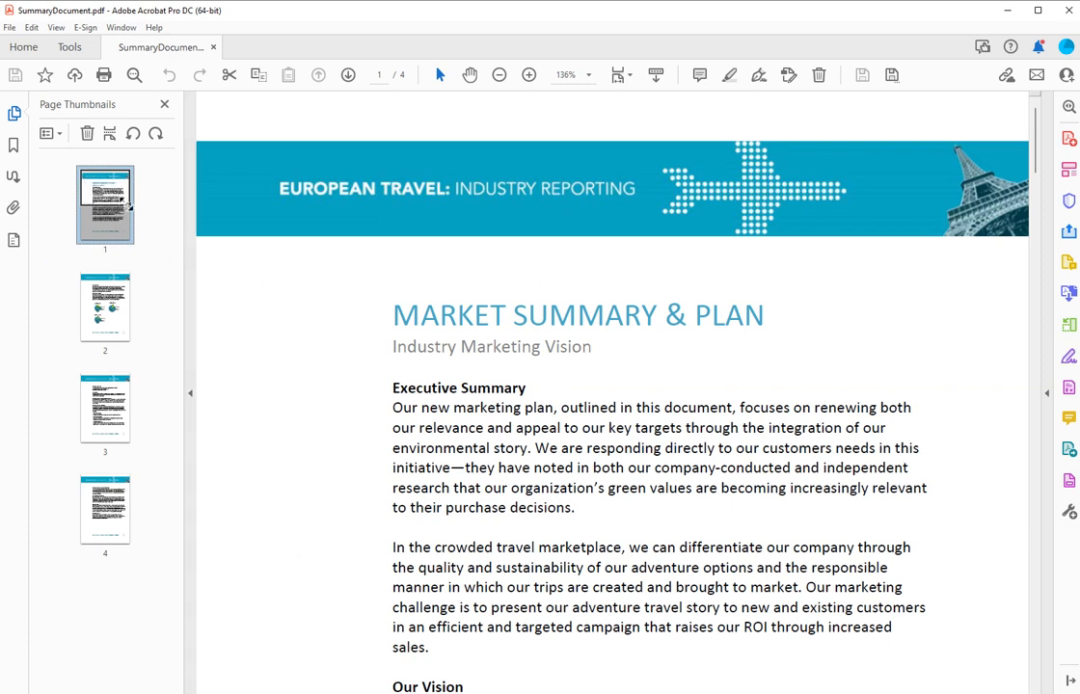
Enlarge the view box on the page 1 thumbnail to show the whole page, and go to page 2
{"action": "left_click_drag", "start_coordinate": [129, 205], "coordinate": [132, 246]}
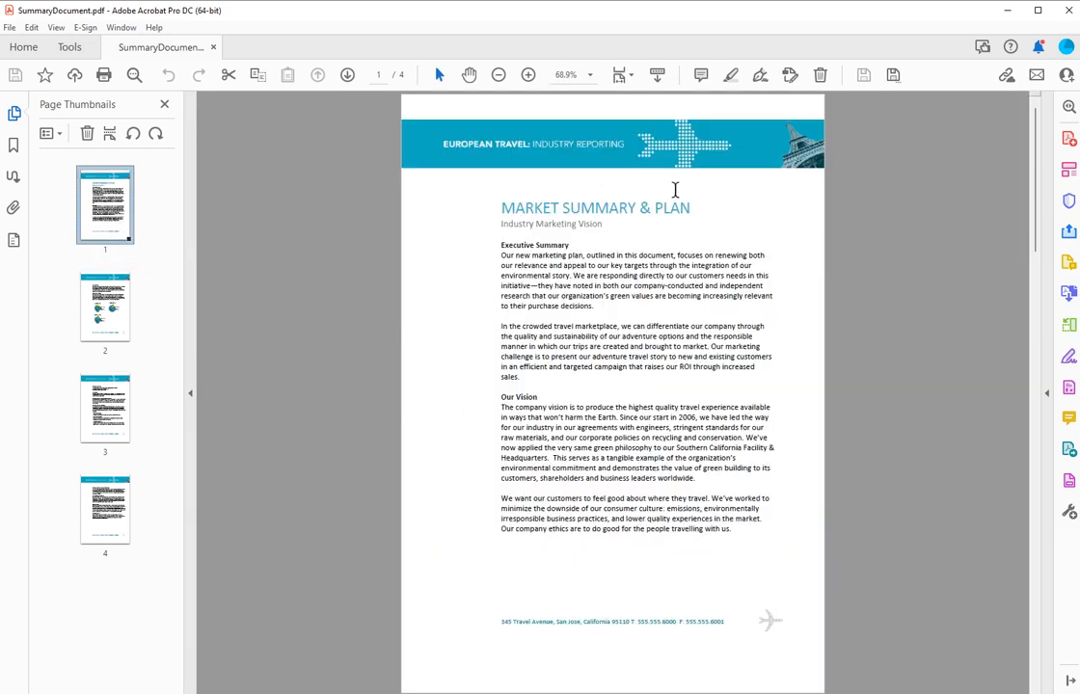
{"action": "left_click", "coordinate": [111, 307]}
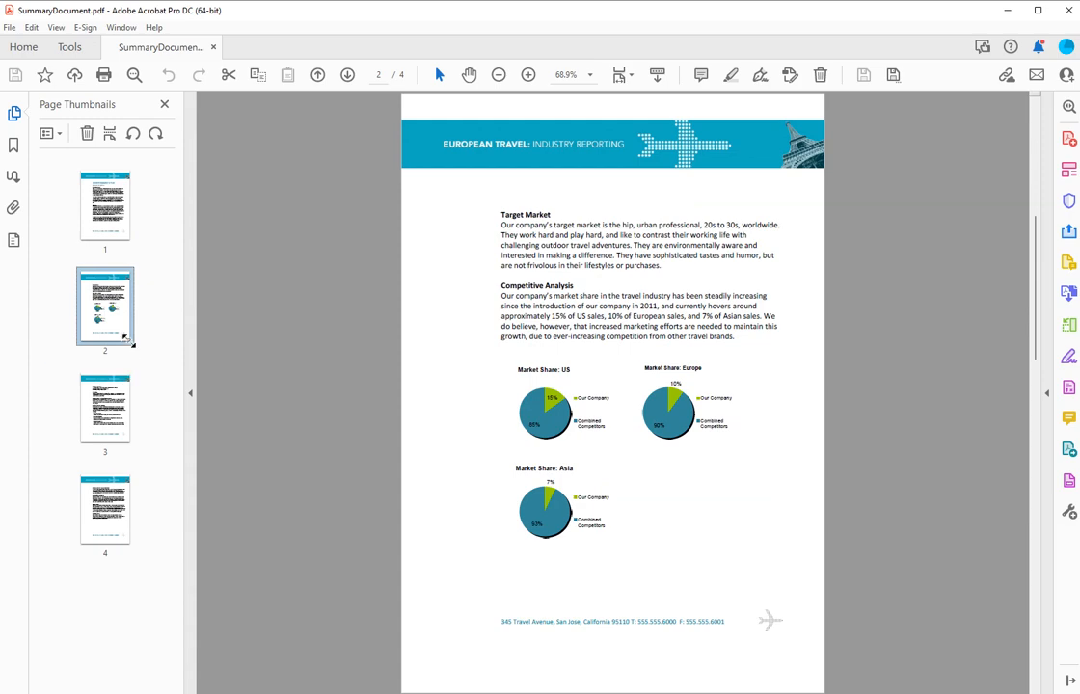
Examine page 2's market share charts and upper part up close using its thumbnail's view box, and fit the whole page again
{"action": "left_click_drag", "start_coordinate": [129, 341], "coordinate": [108, 319]}
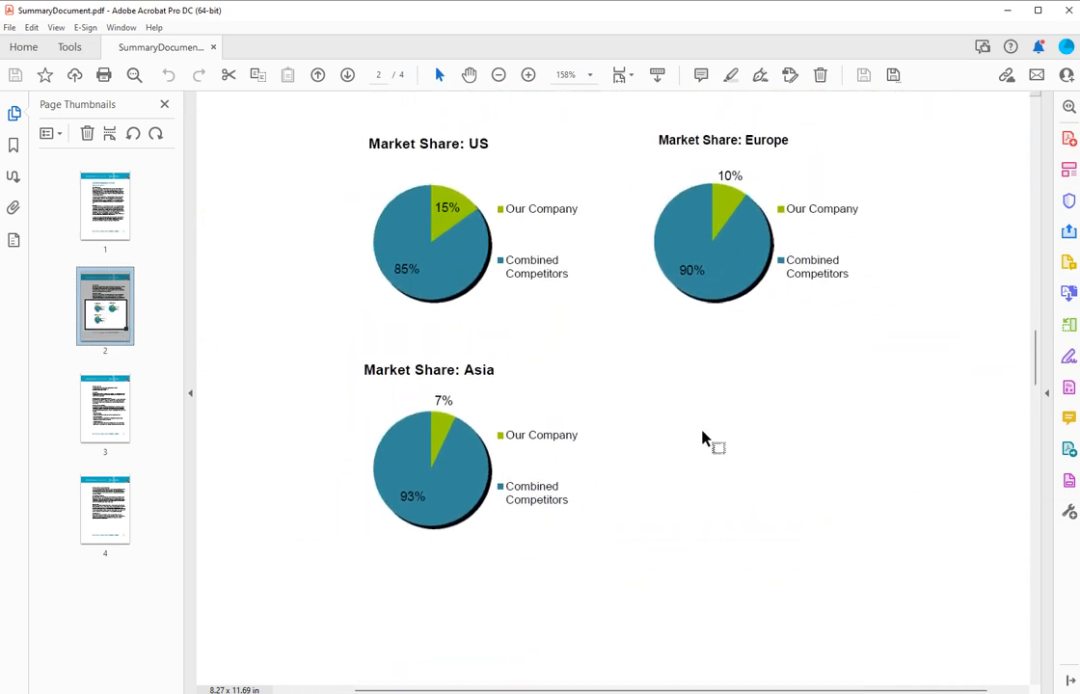
{"action": "left_click_drag", "start_coordinate": [108, 307], "coordinate": [102, 275]}
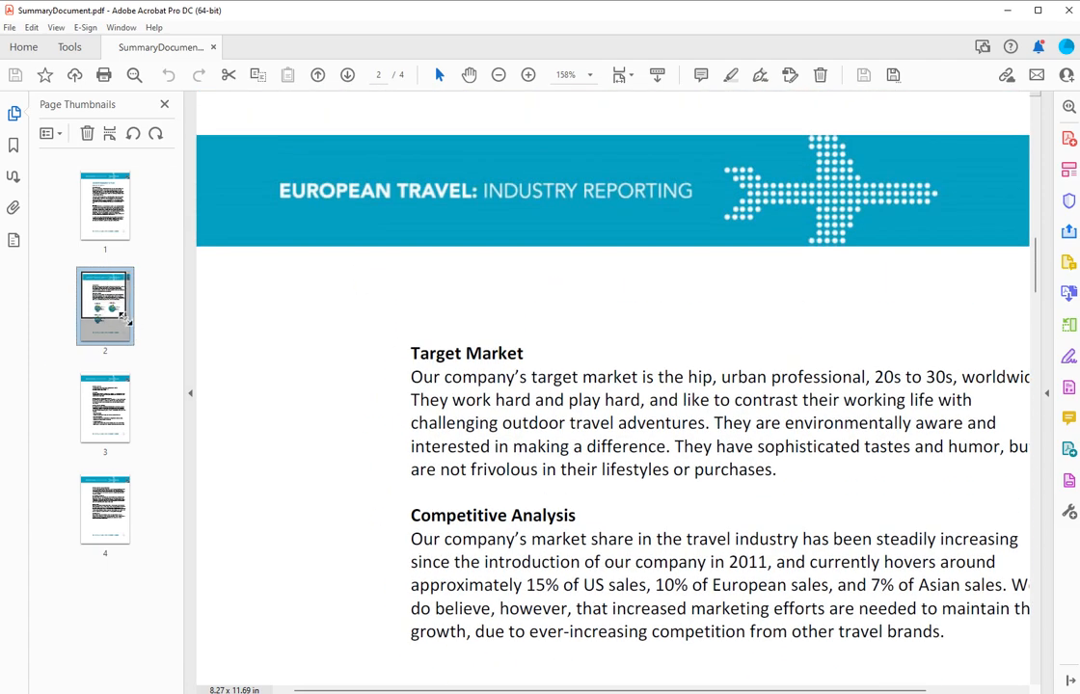
{"action": "key", "text": "ctrl+0"}
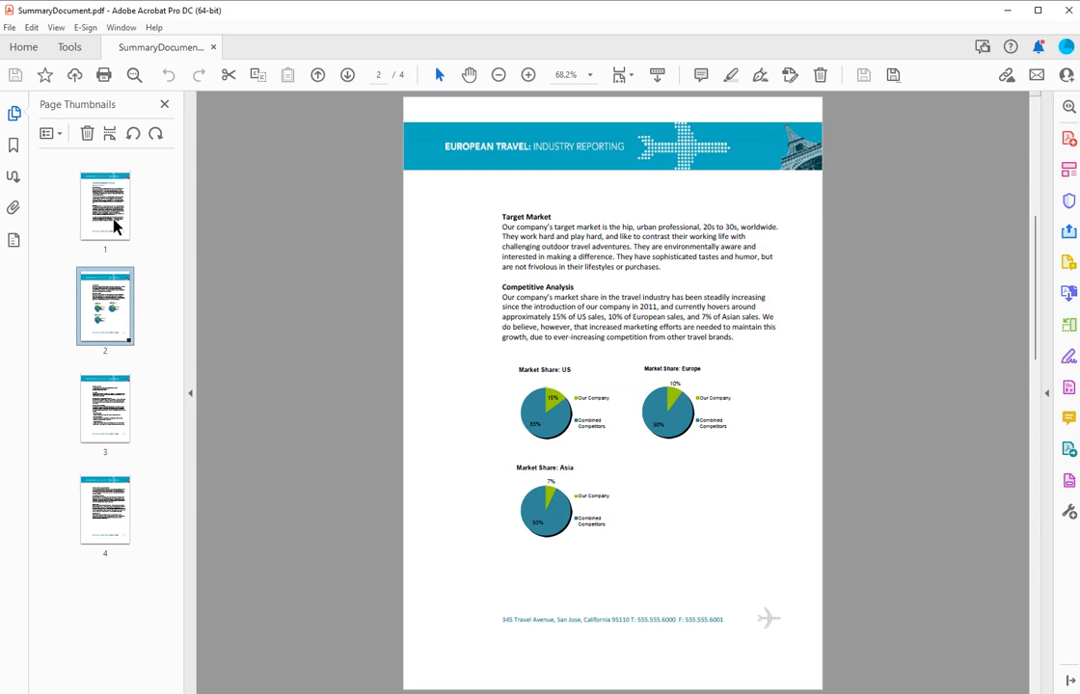
Reduce the page thumbnails to the smallest size and enlarge them for a bigger preview
{"action": "left_click", "coordinate": [50, 137]}
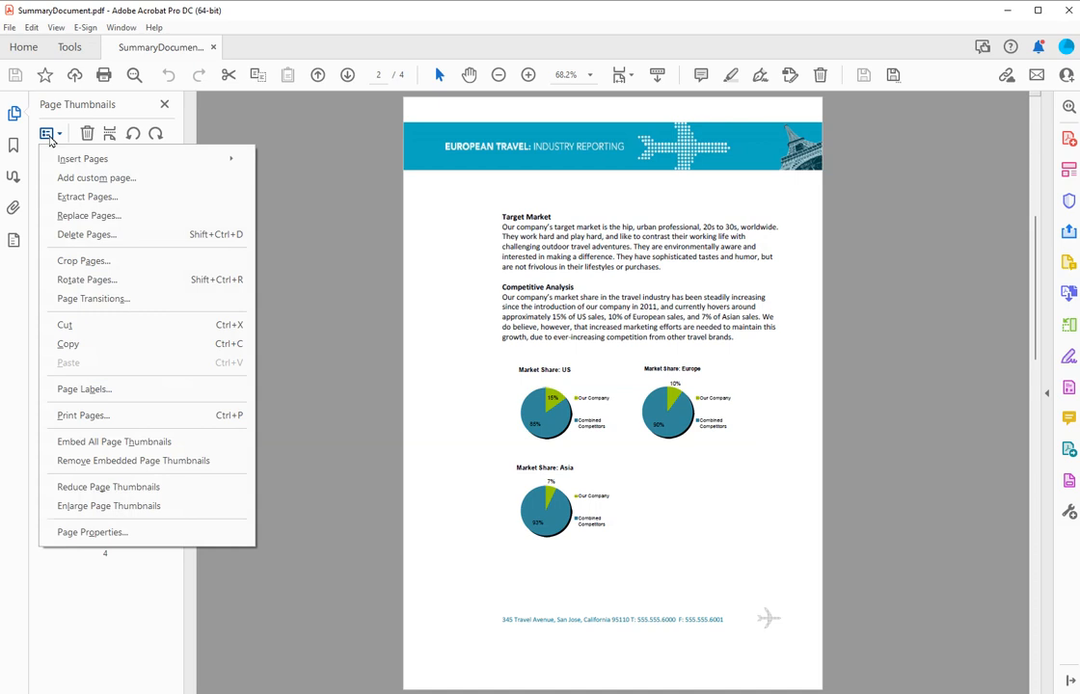
{"action": "left_click", "coordinate": [91, 488]}
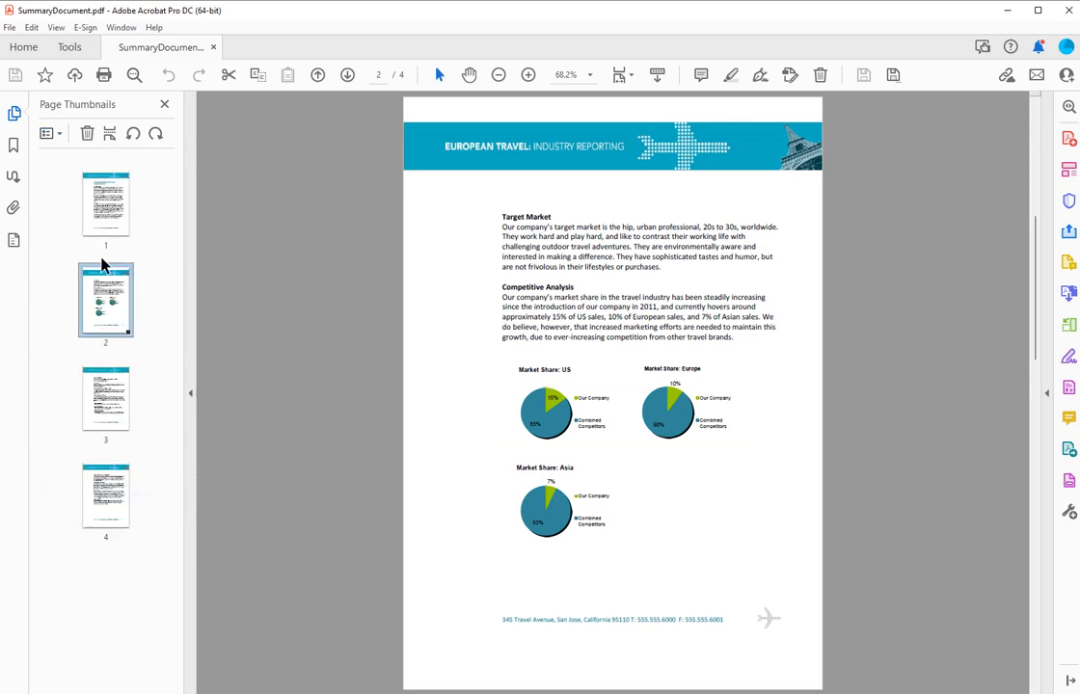
{"action": "left_click", "coordinate": [47, 136]}
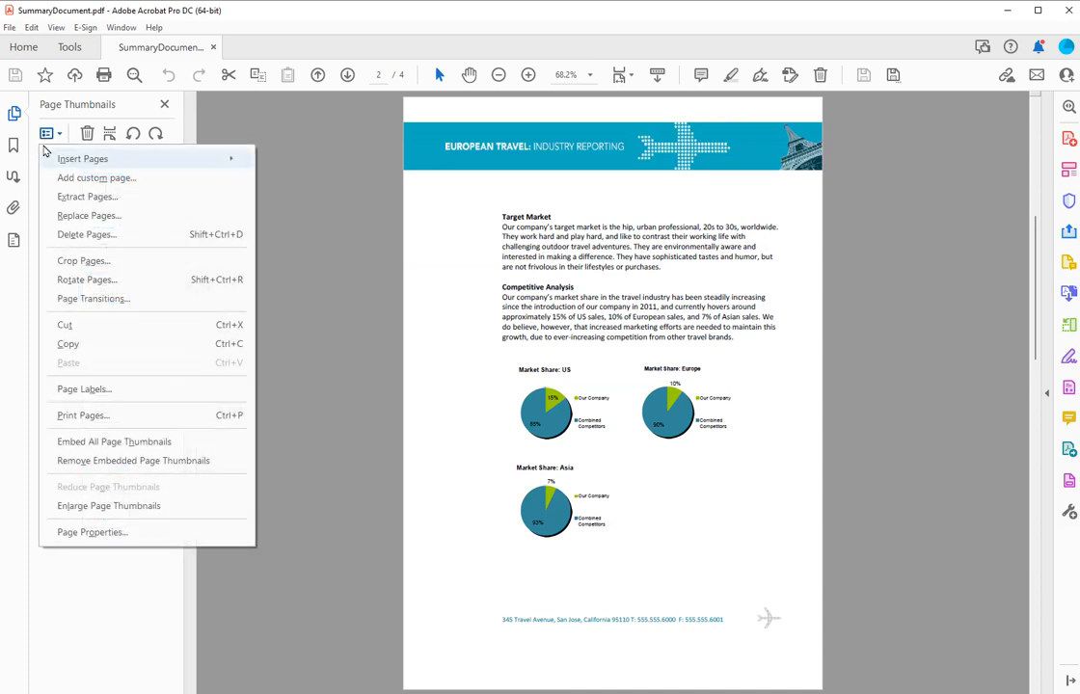
{"action": "left_click", "coordinate": [77, 509]}
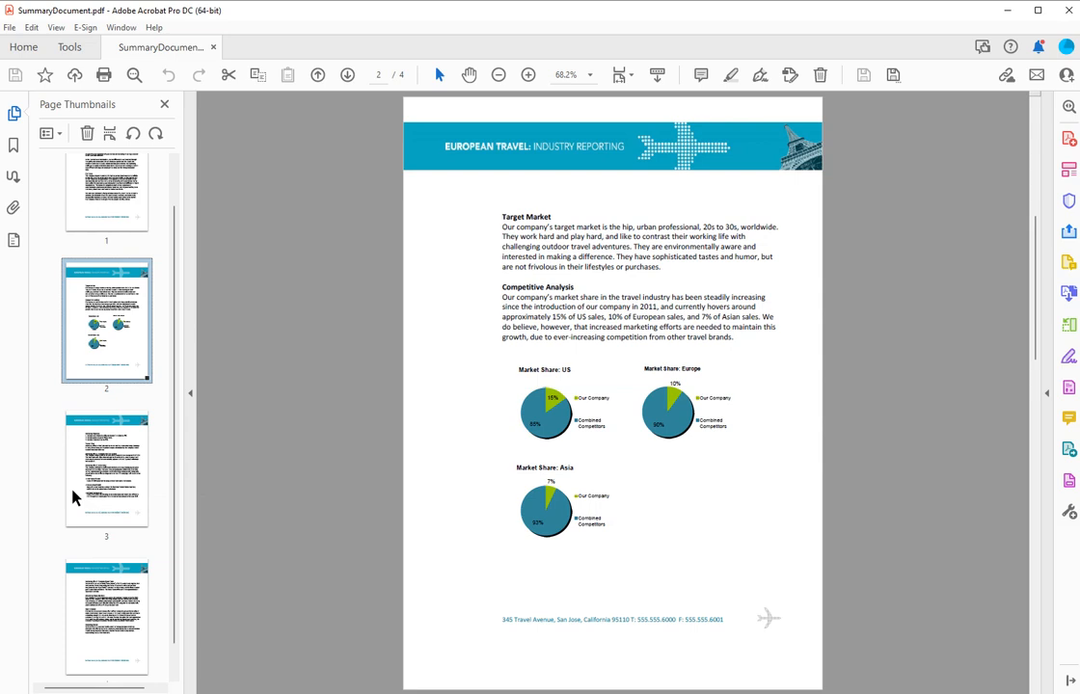
Select page 4 in the thumbnails and start inserting a blank page from there
{"action": "left_click", "coordinate": [110, 653]}
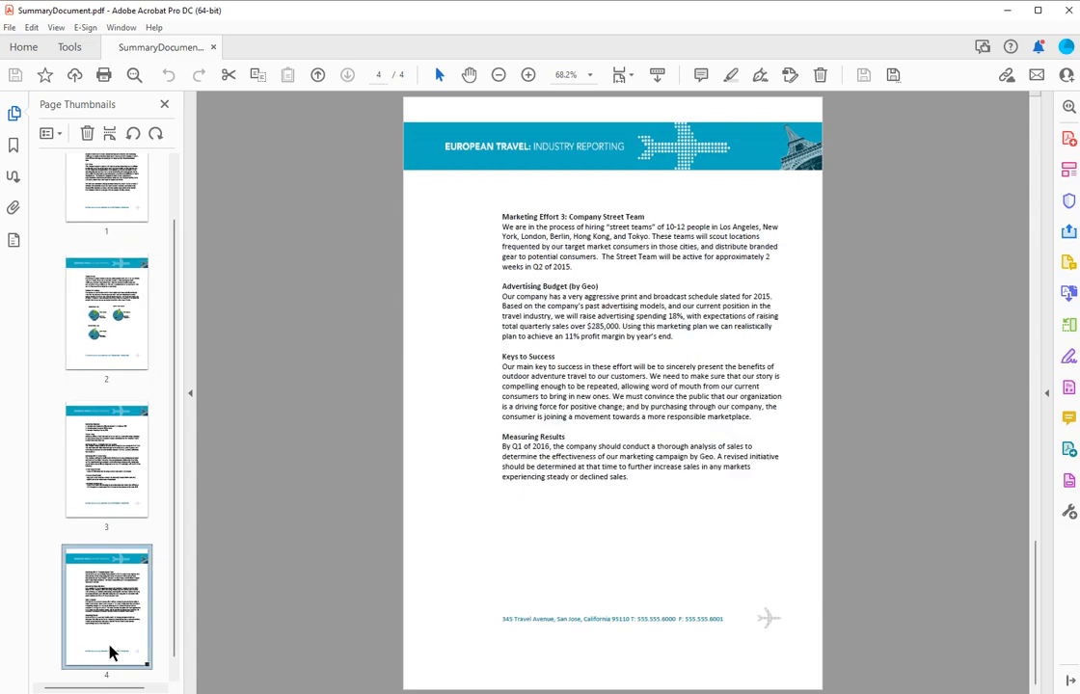
{"action": "right_click", "coordinate": [114, 588]}
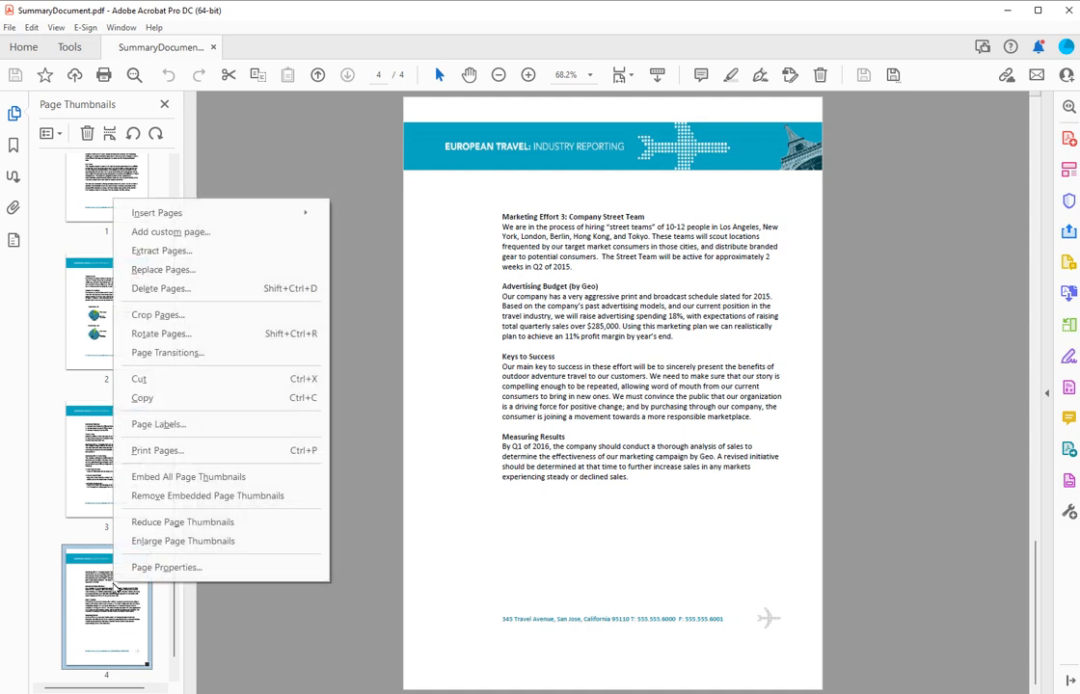
{"action": "mouse_move", "coordinate": [180, 216]}
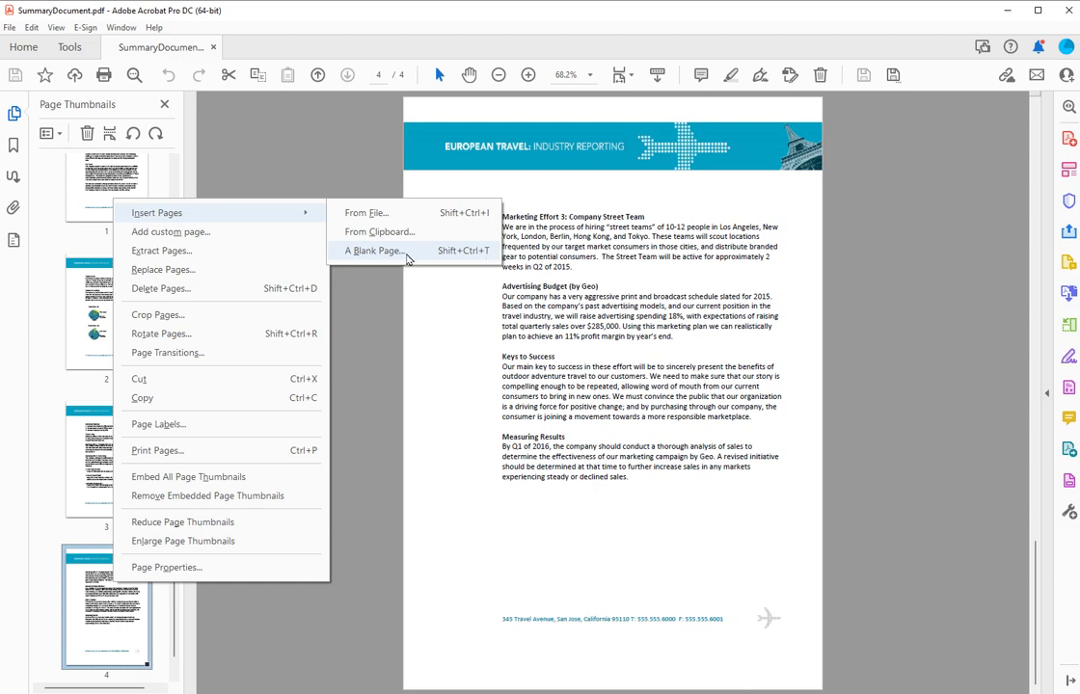
{"action": "left_click", "coordinate": [414, 252]}
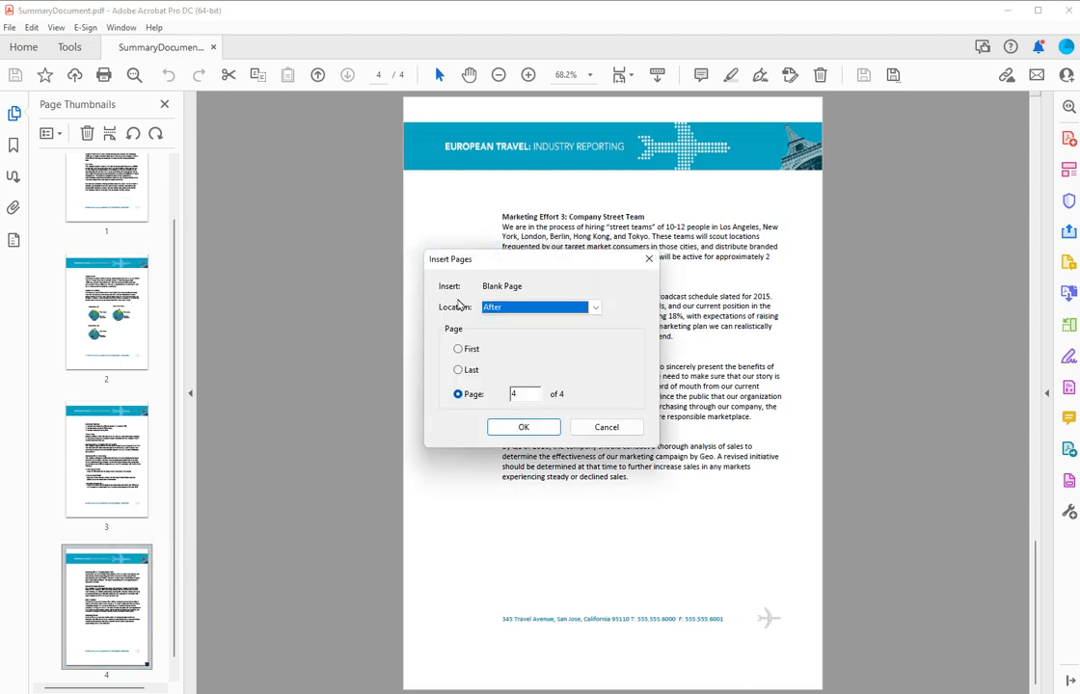
Try the Before and After locations for the blank page, with page 2 as the reference page, and clear the page number
{"action": "left_click", "coordinate": [597, 309]}
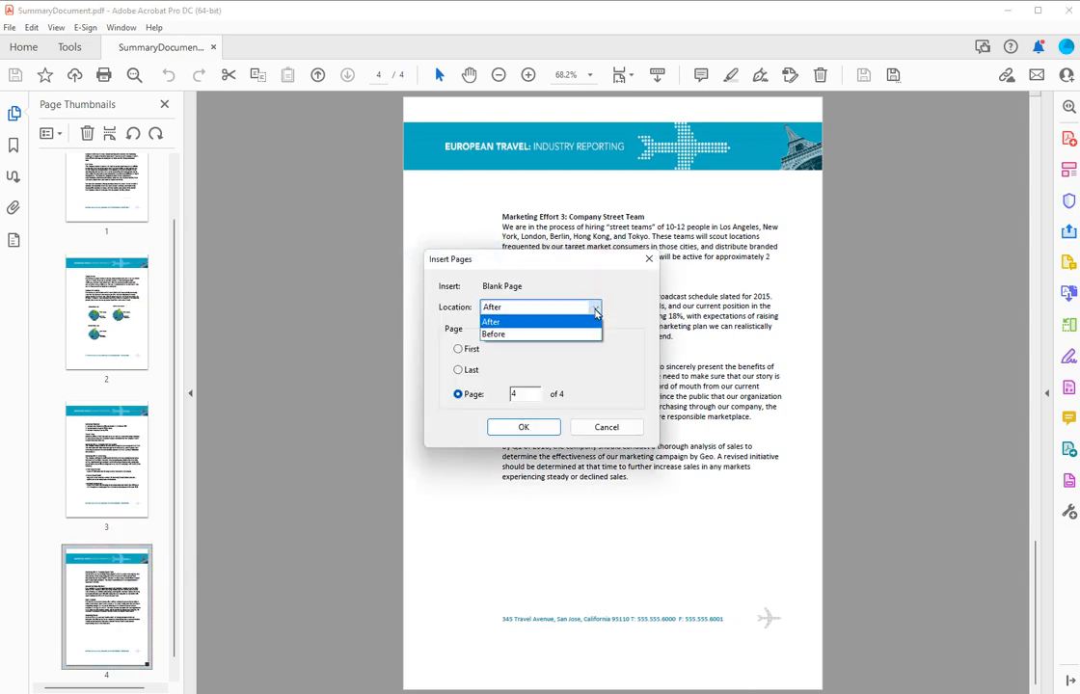
{"action": "left_click", "coordinate": [579, 334]}
{"action": "left_click", "coordinate": [598, 308]}
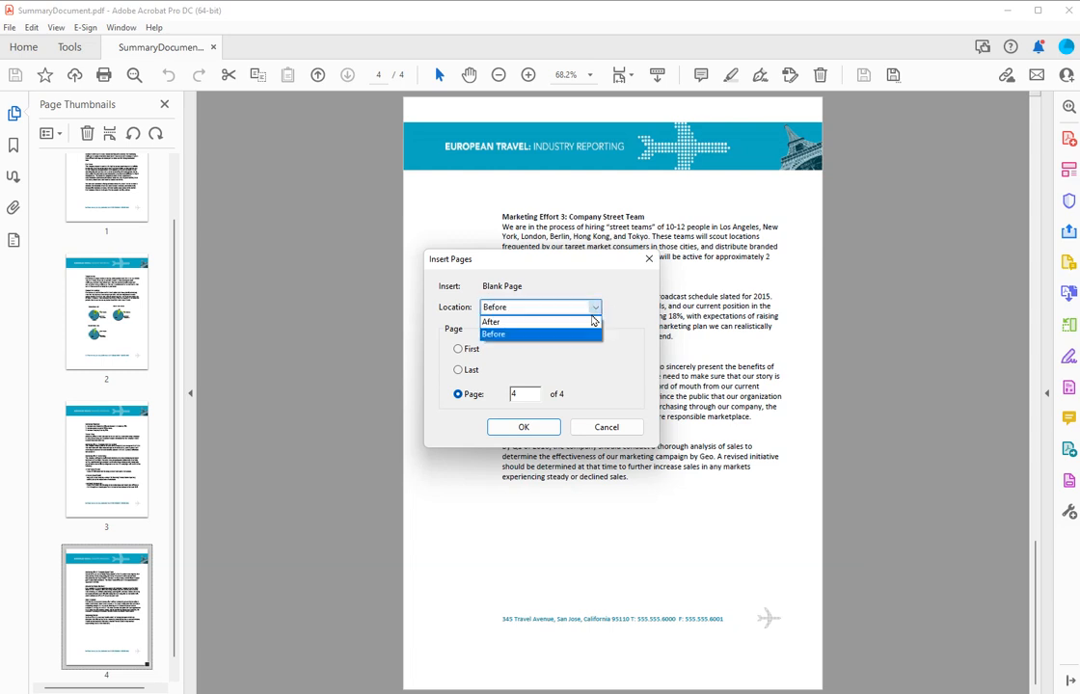
{"action": "left_click", "coordinate": [579, 326]}
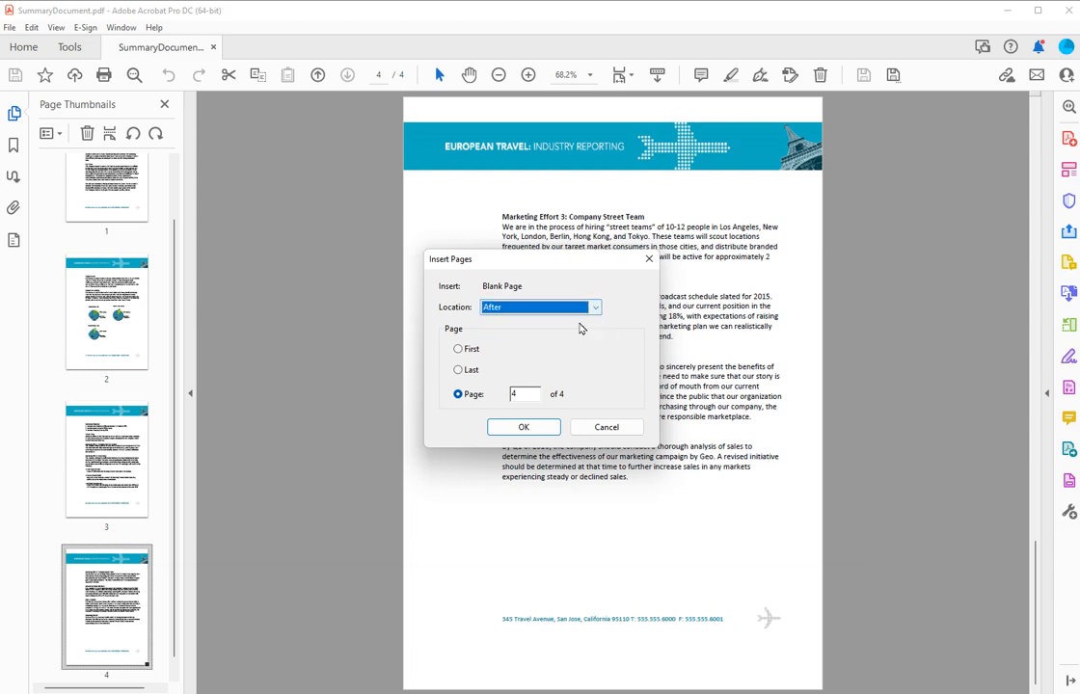
{"action": "double_click", "coordinate": [517, 393]}
{"action": "type", "text": "2"}
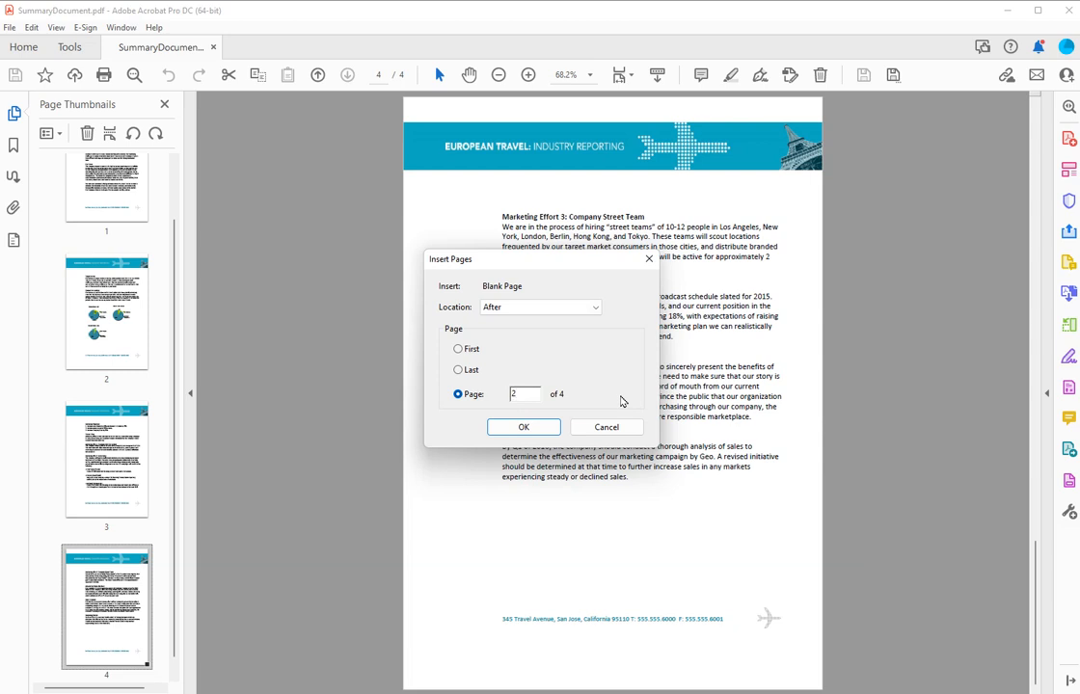
{"action": "key", "text": "BackSpace"}
Insert the blank page with its location set to Before page 4
{"action": "left_click", "coordinate": [595, 306]}
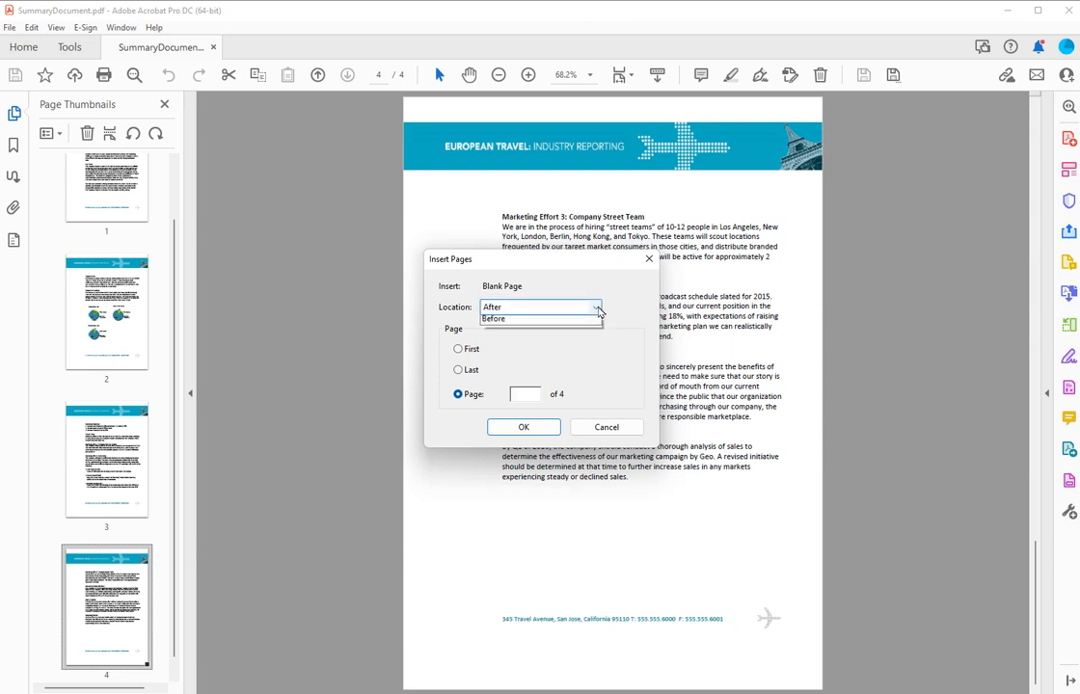
{"action": "left_click", "coordinate": [520, 328]}
{"action": "left_click", "coordinate": [529, 394]}
{"action": "type", "text": "4"}
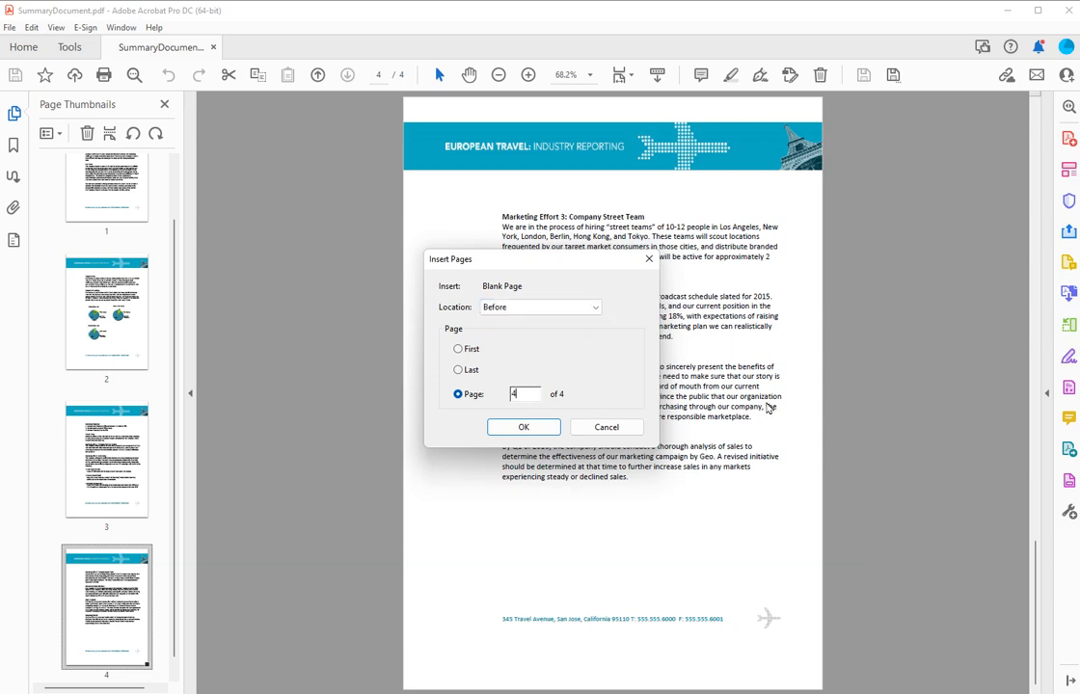
{"action": "left_click", "coordinate": [540, 433]}
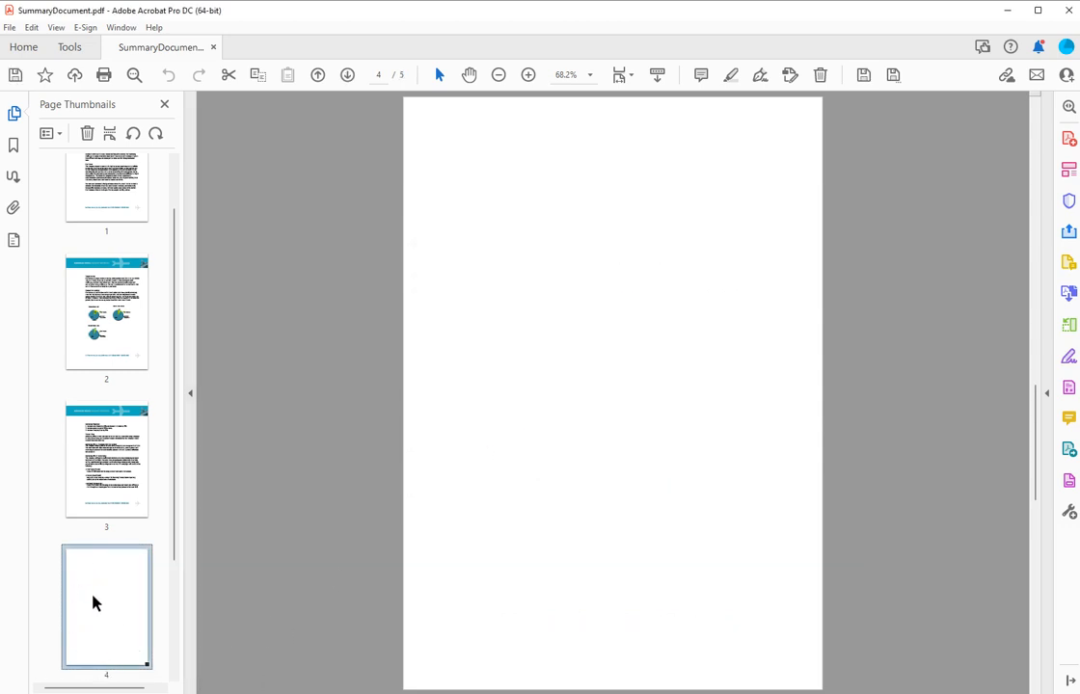
Reduce the page thumbnails and rotate the selected blank page 4 clockwise 90 degrees, applying to even and odd pages
{"action": "left_click", "coordinate": [45, 136]}
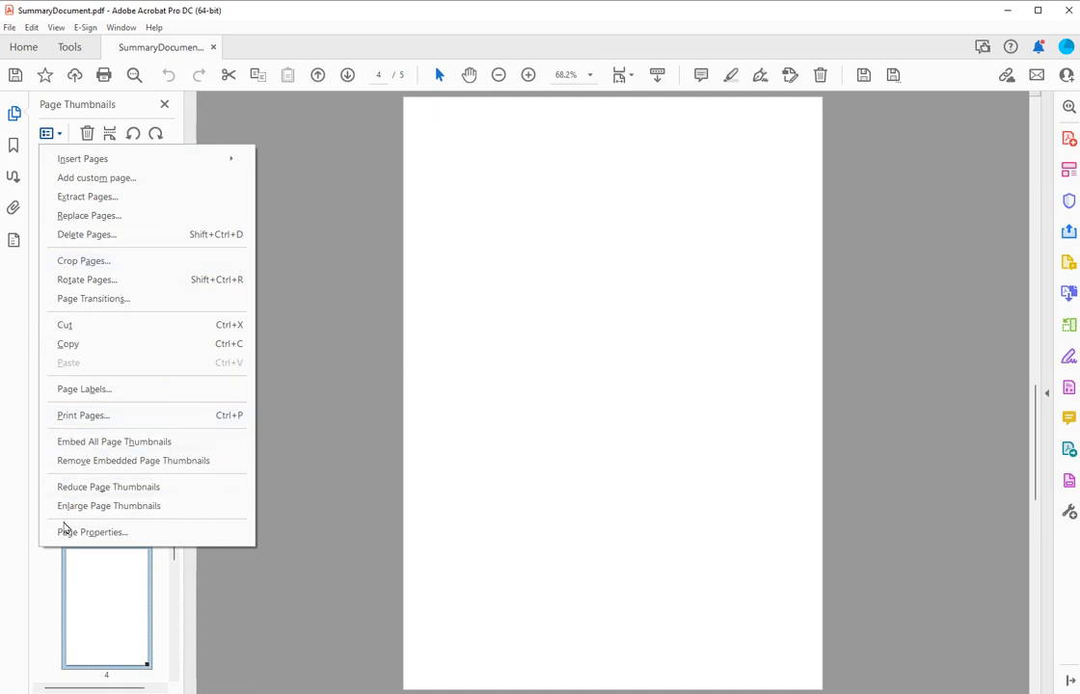
{"action": "left_click", "coordinate": [92, 487]}
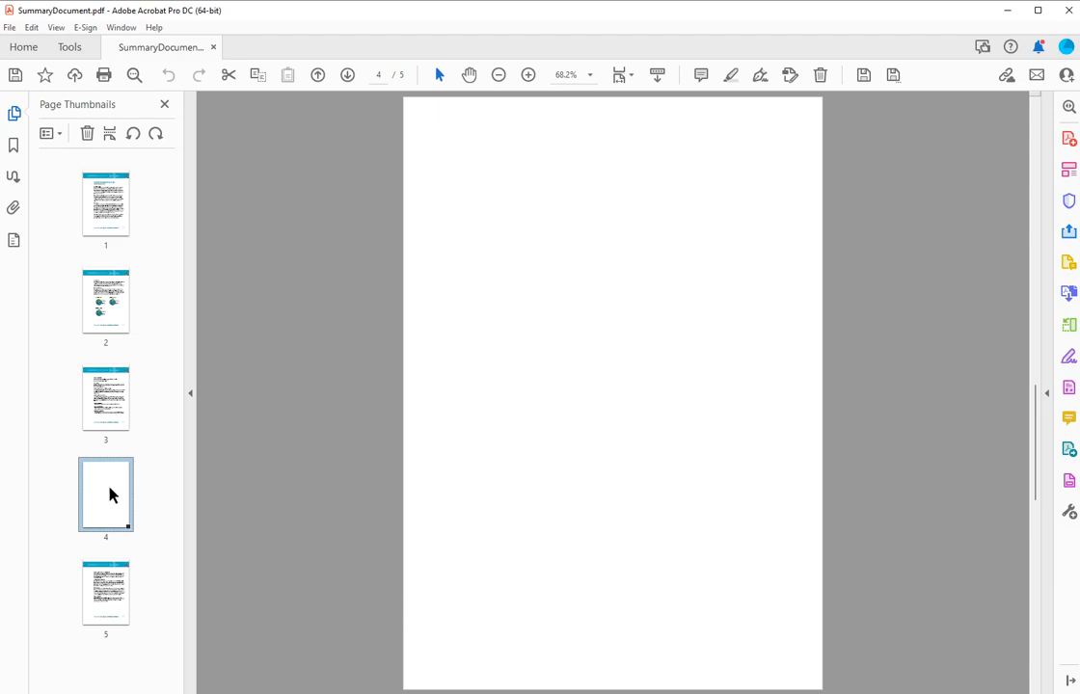
{"action": "right_click", "coordinate": [109, 494]}
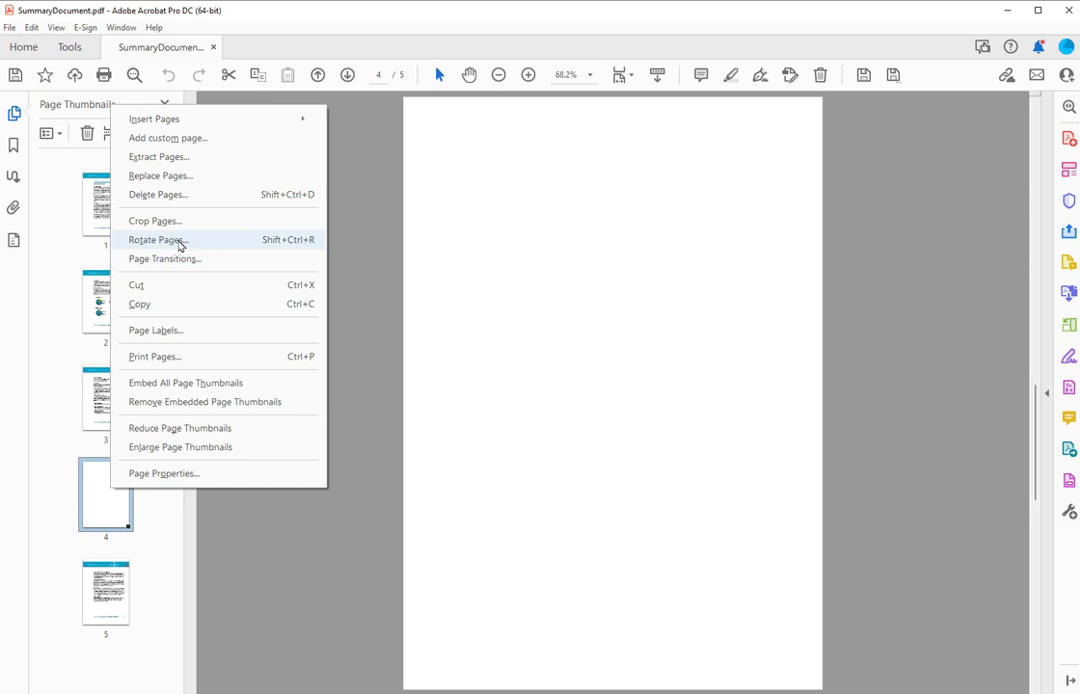
{"action": "left_click", "coordinate": [178, 243]}
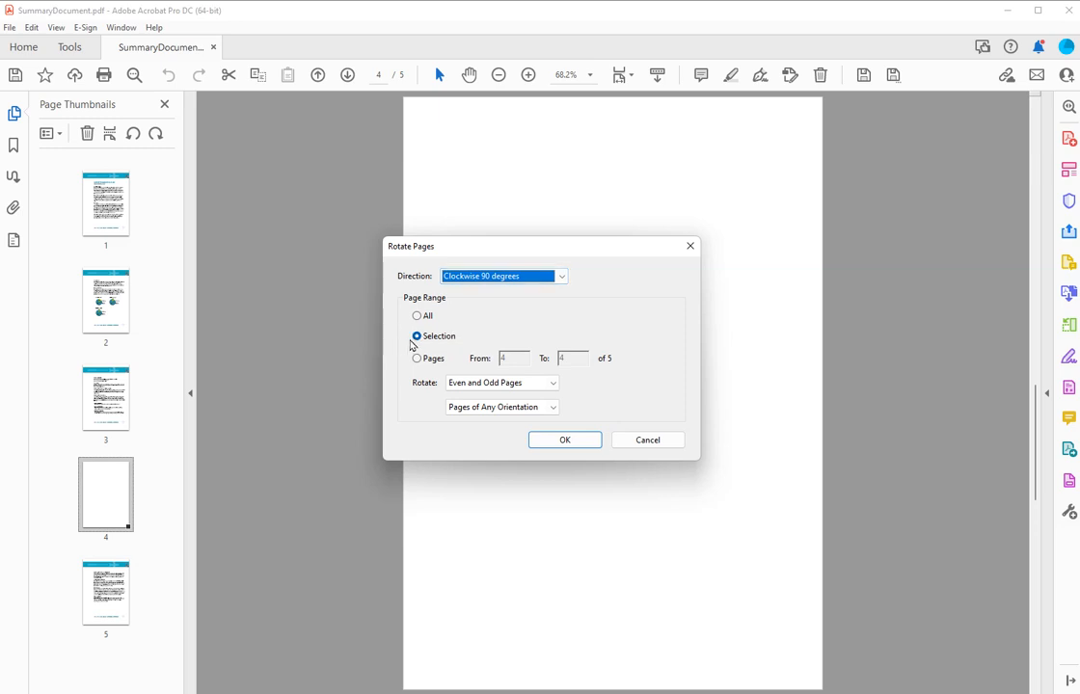
{"action": "left_click", "coordinate": [553, 385]}
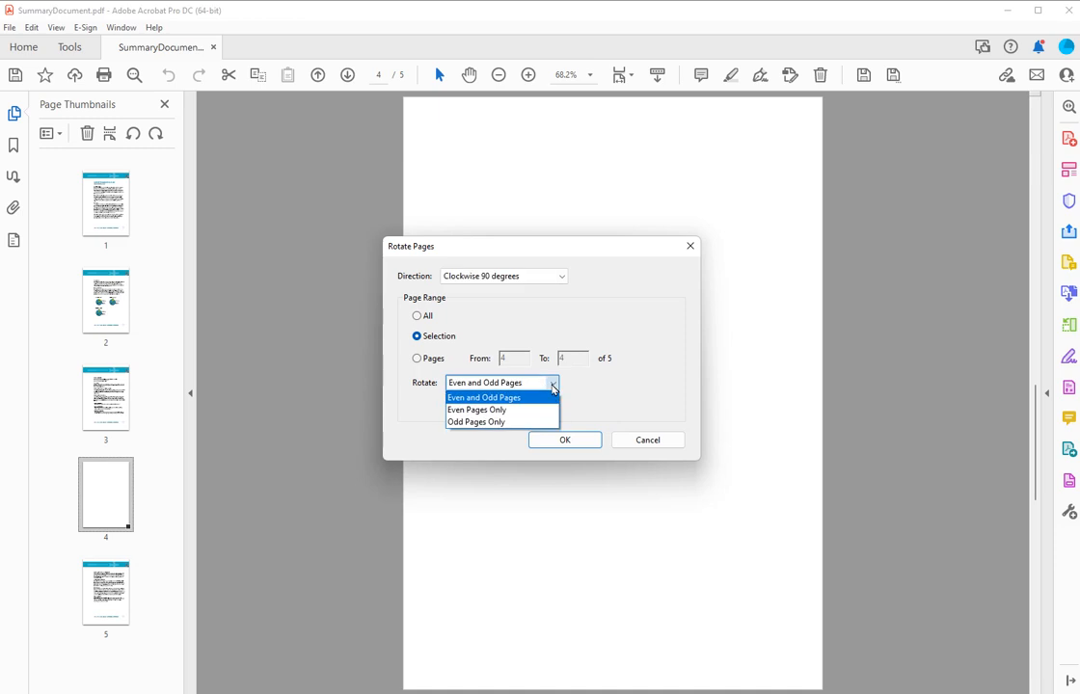
{"action": "left_click", "coordinate": [552, 386]}
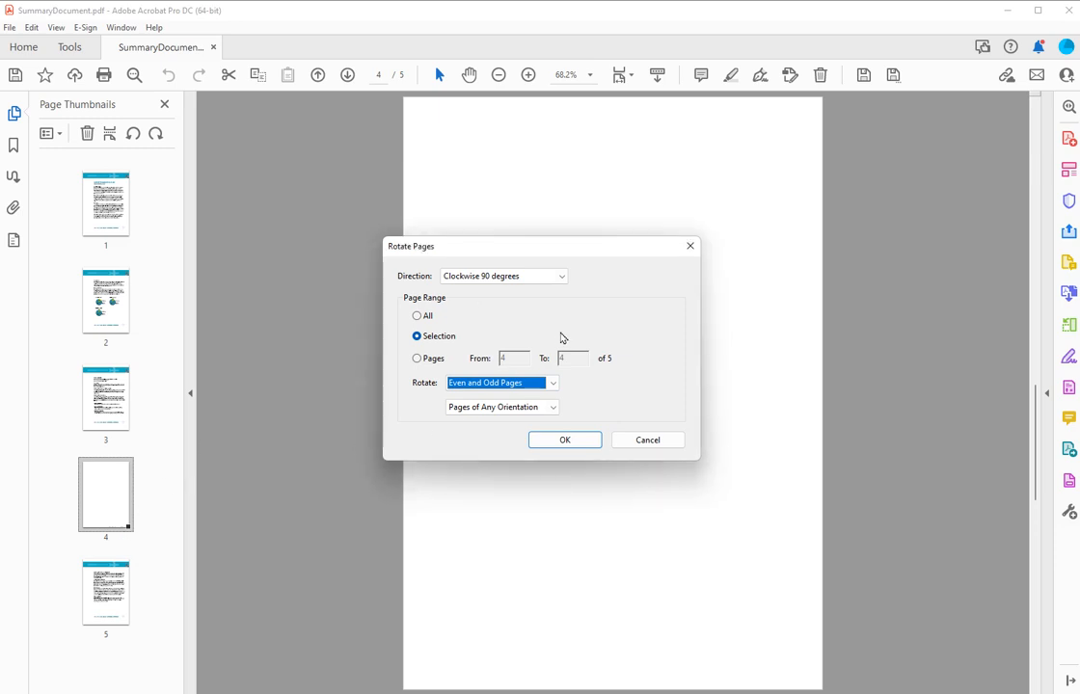
{"action": "left_click", "coordinate": [563, 277]}
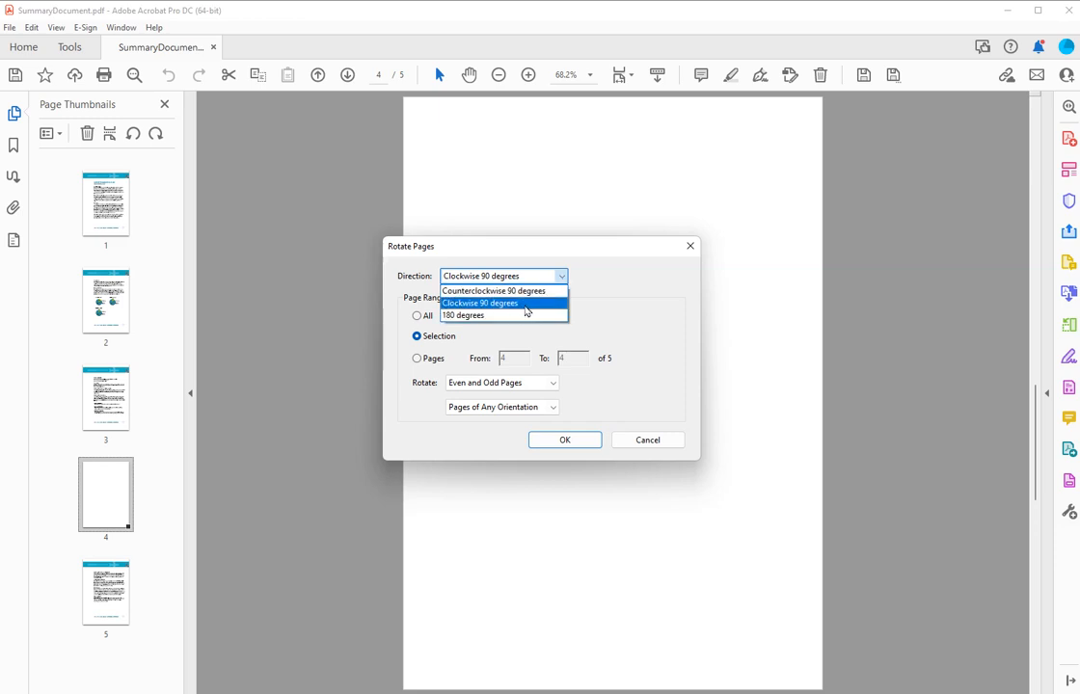
{"action": "left_click", "coordinate": [526, 307]}
{"action": "left_click", "coordinate": [585, 444]}
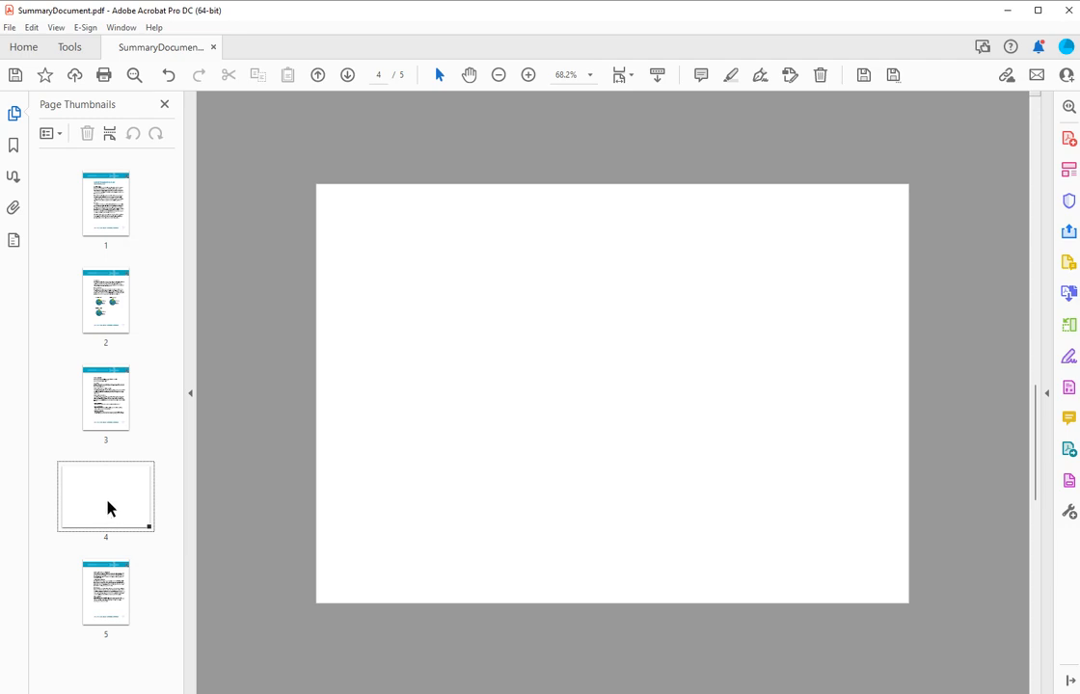
Delete the selected blank page 4 from the document
{"action": "right_click", "coordinate": [106, 510]}
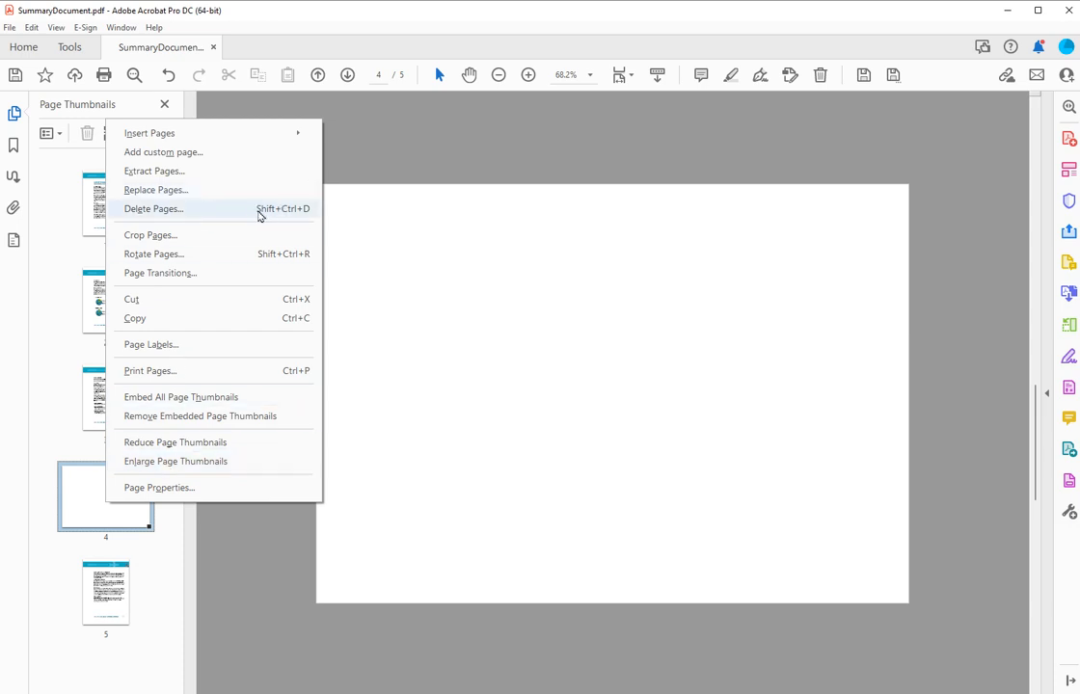
{"action": "left_click", "coordinate": [259, 211]}
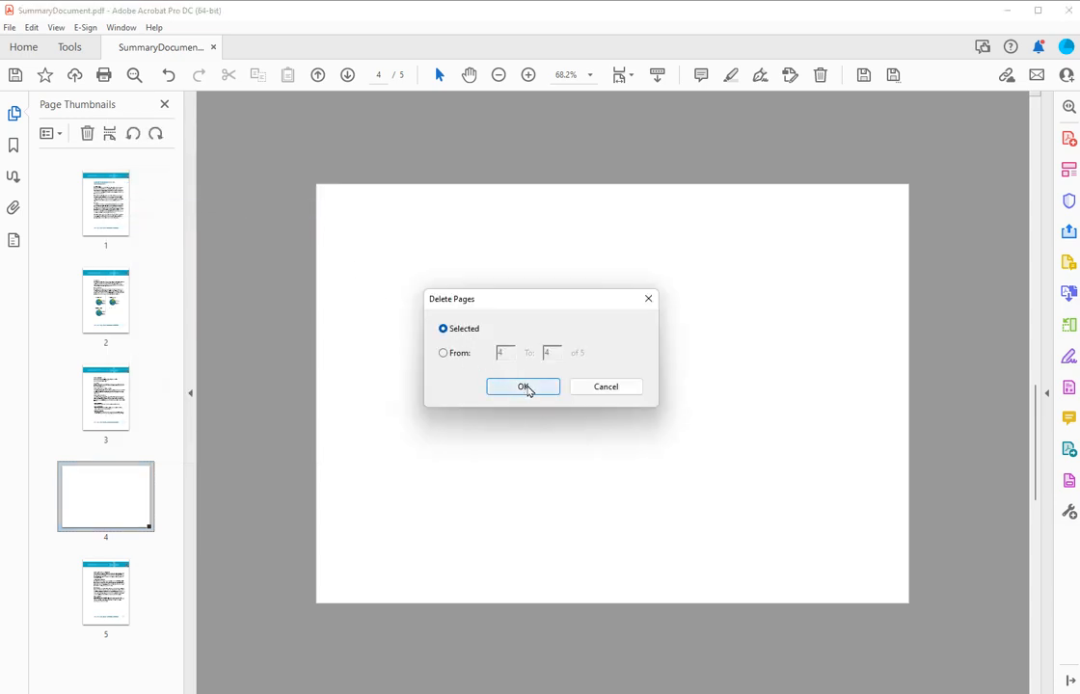
{"action": "left_click", "coordinate": [528, 387]}
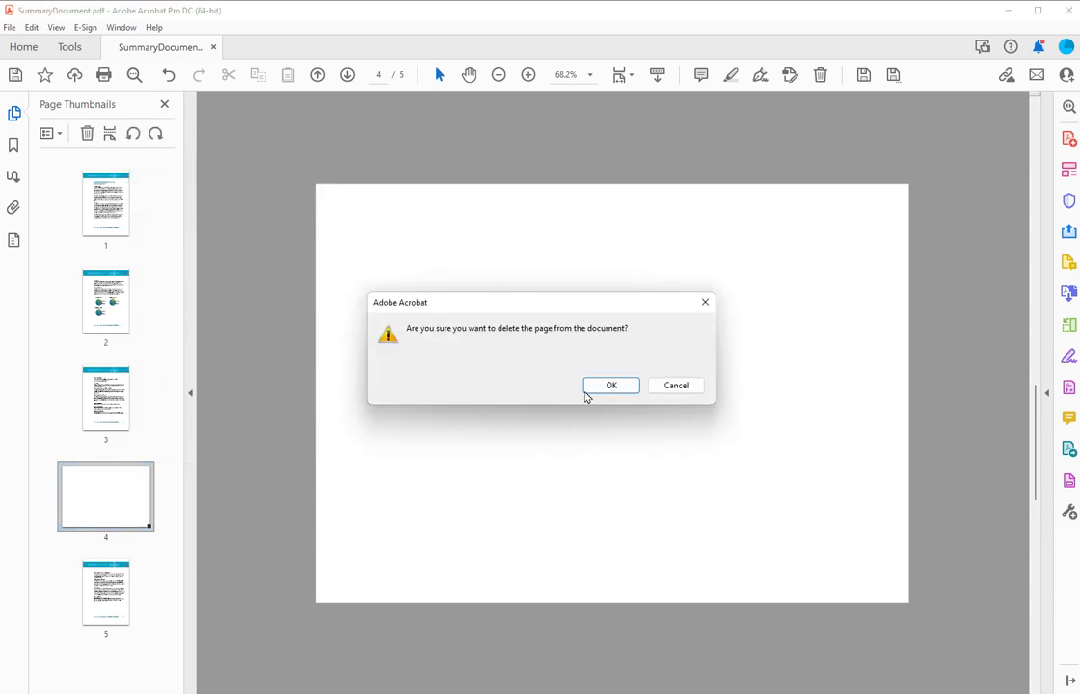
{"action": "left_click", "coordinate": [620, 386]}
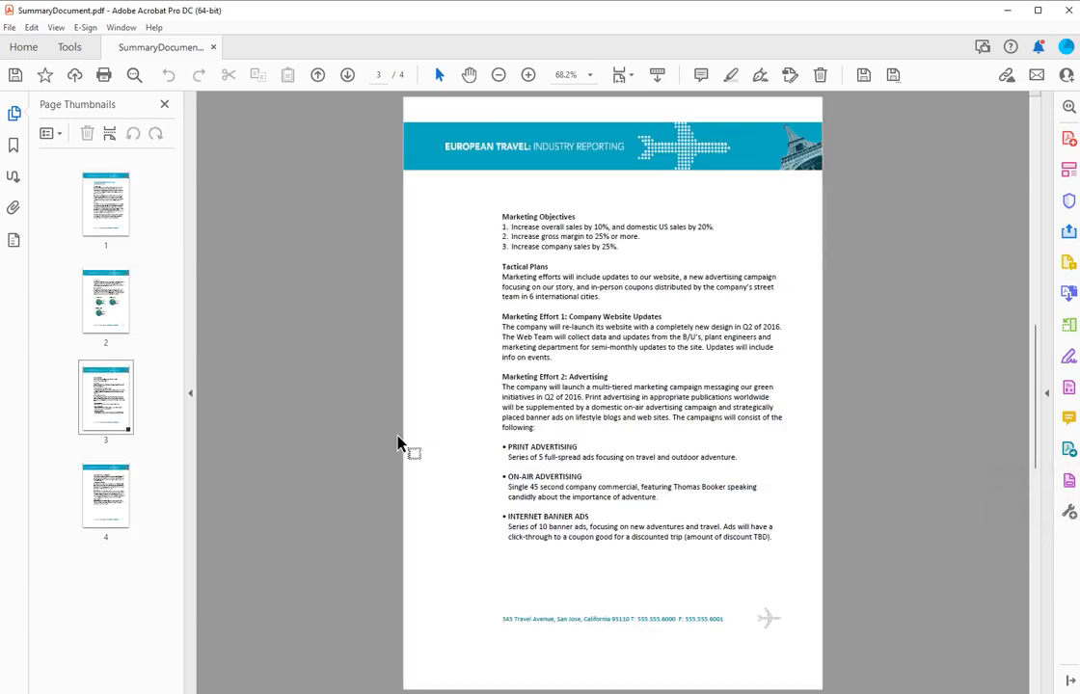
{"action": "left_click_drag", "start_coordinate": [135, 343], "coordinate": [132, 345]}
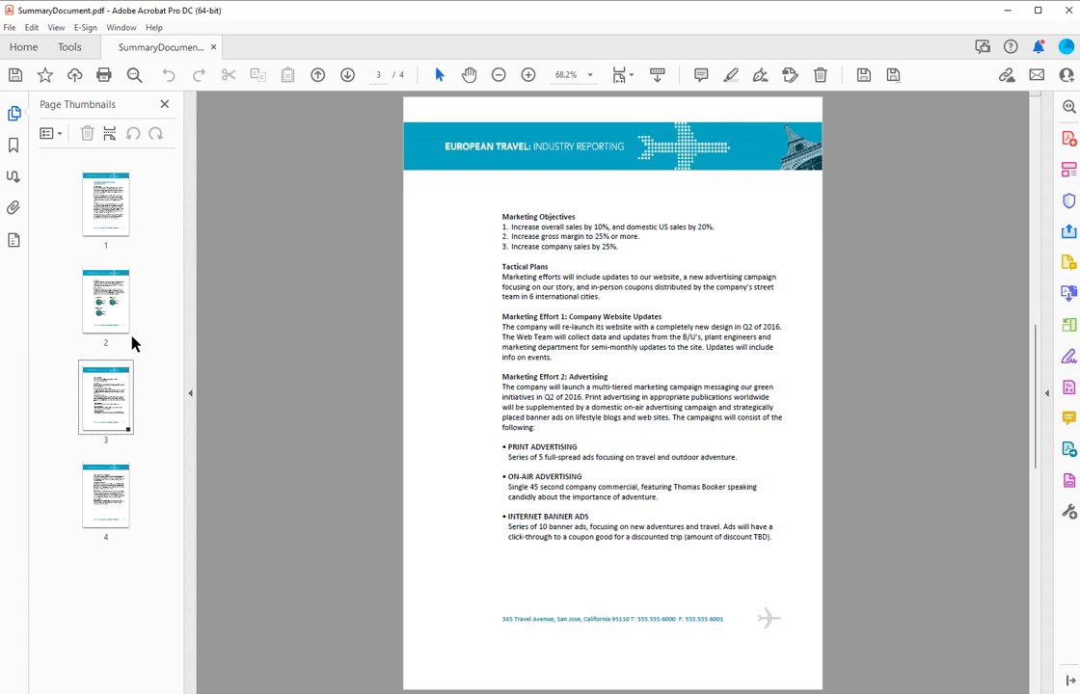